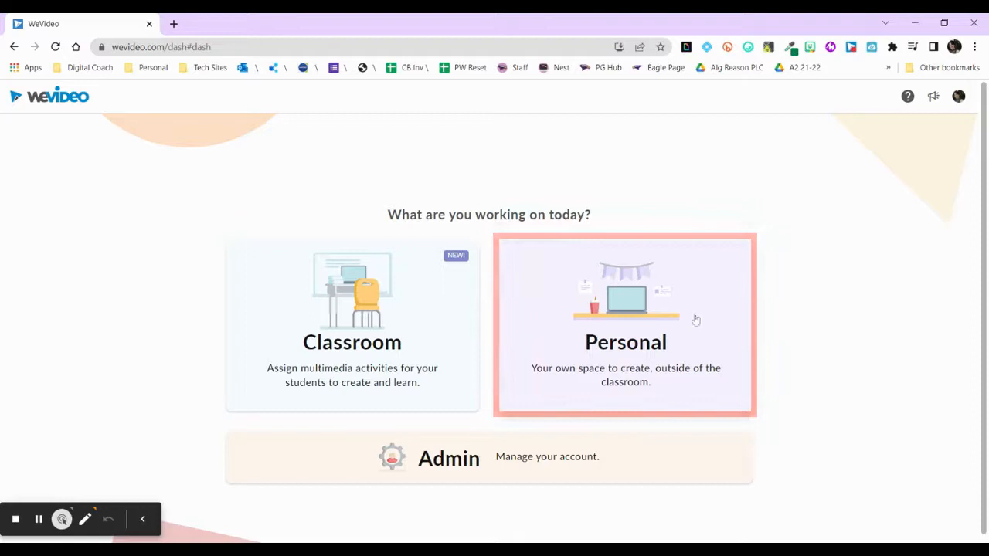
Start a blank video in the full featured editor of the Personal space, saving the edit in New Project
click(640, 307)
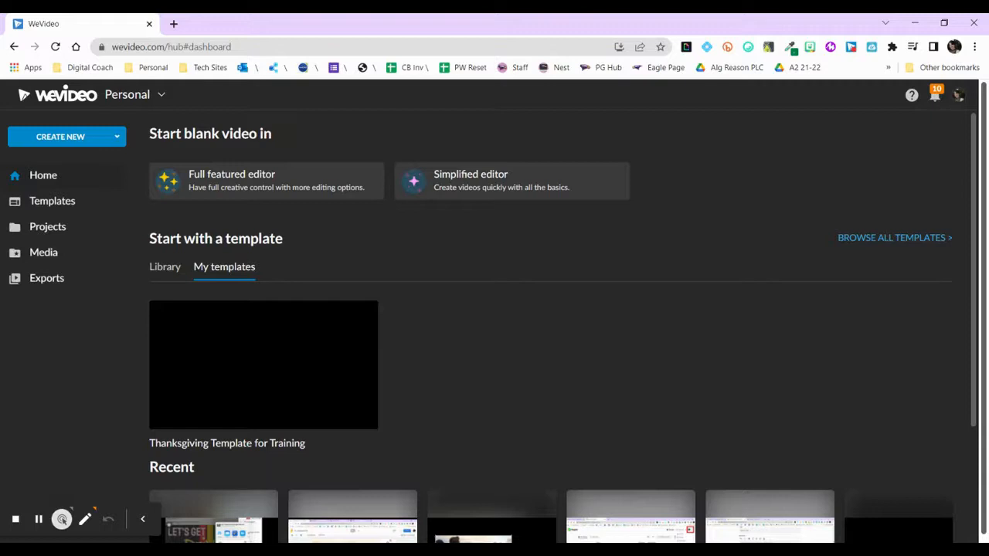
click(327, 188)
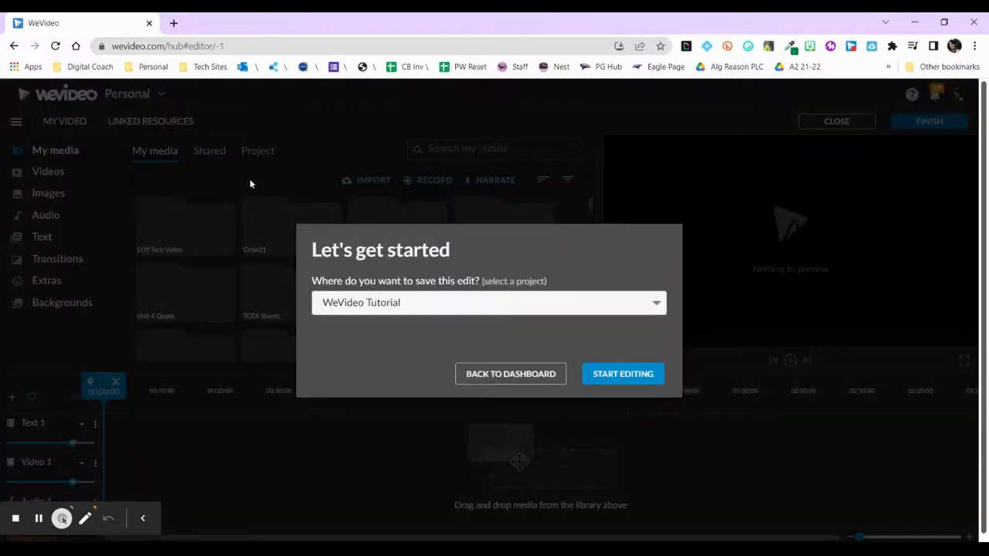
click(493, 304)
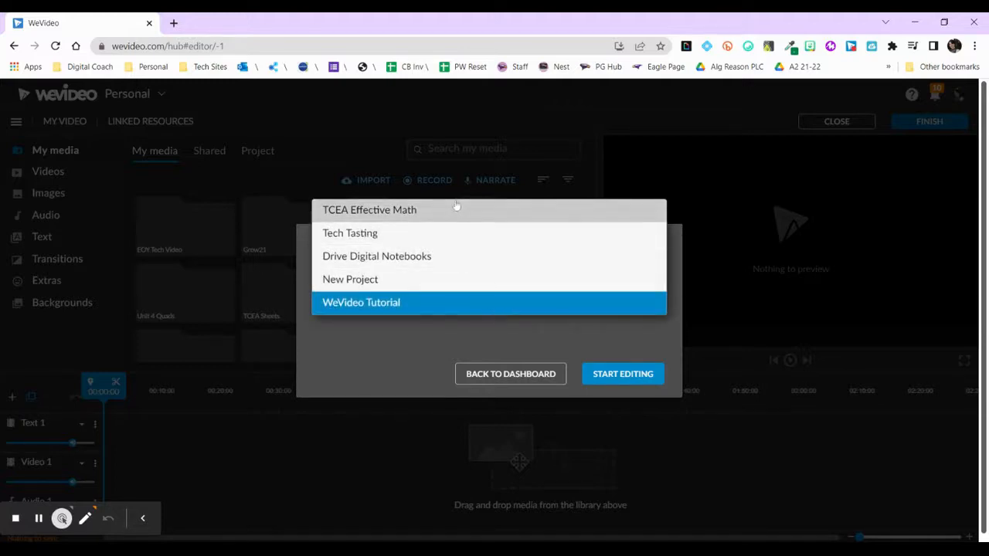
click(440, 291)
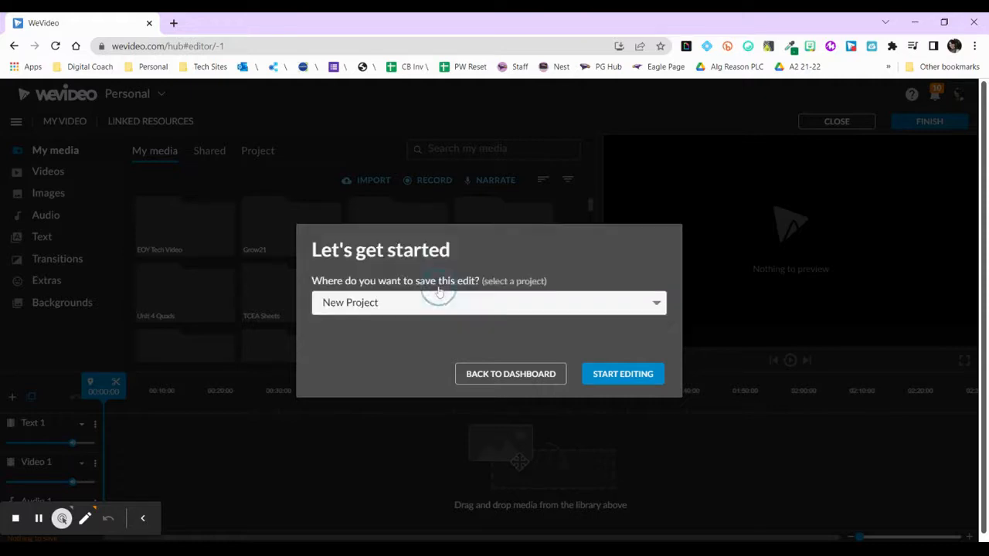
click(624, 377)
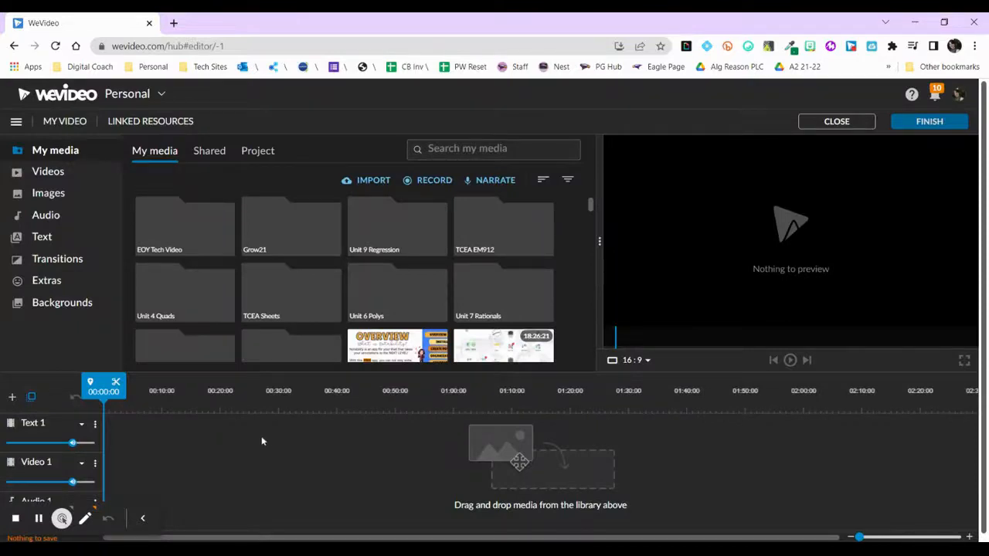
click(145, 519)
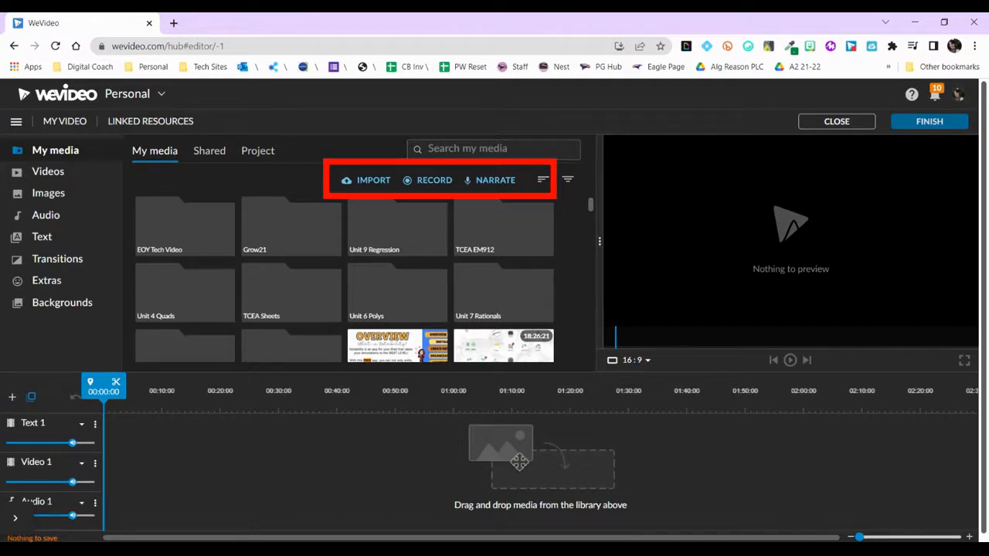
scroll(309, 265, down, 3)
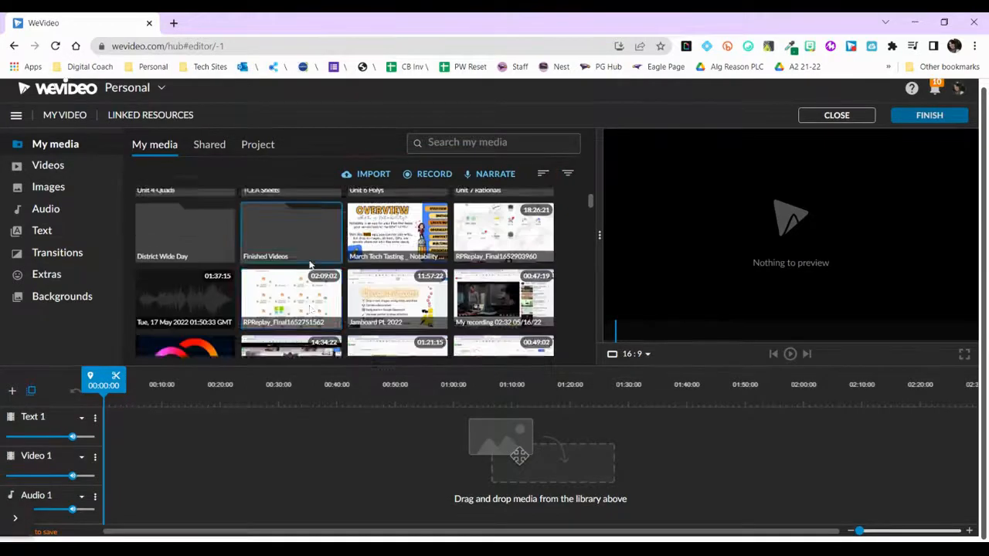
scroll(309, 265, down, 1)
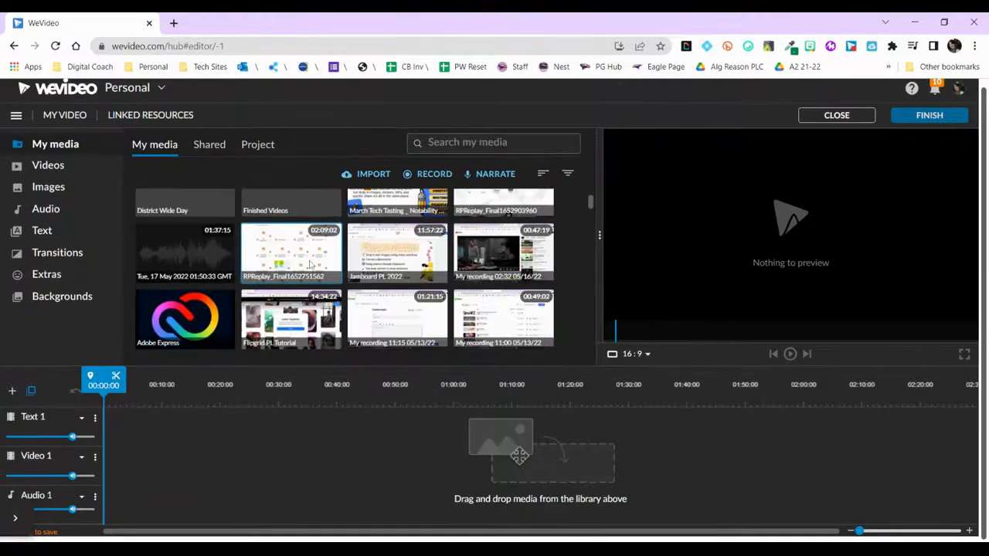
right_click(569, 238)
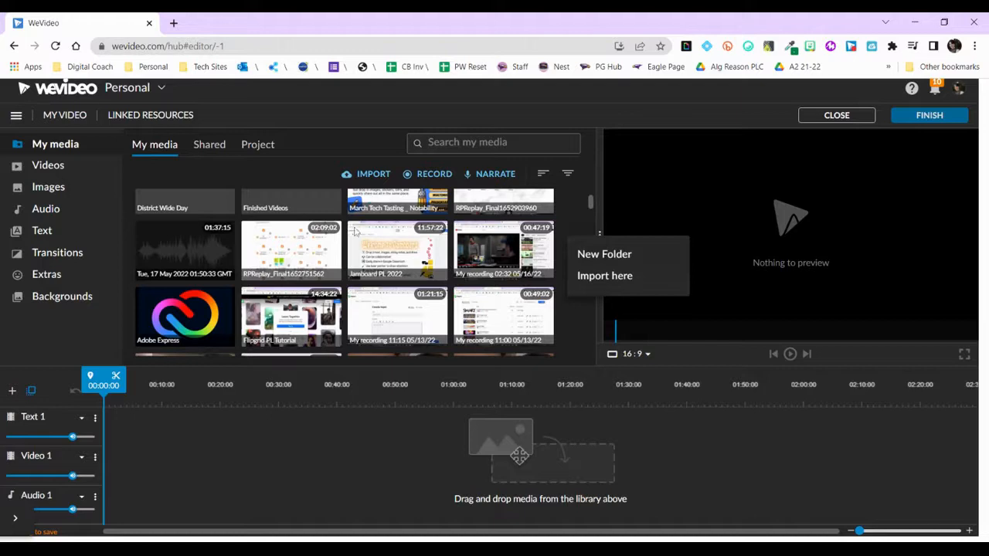
click(148, 152)
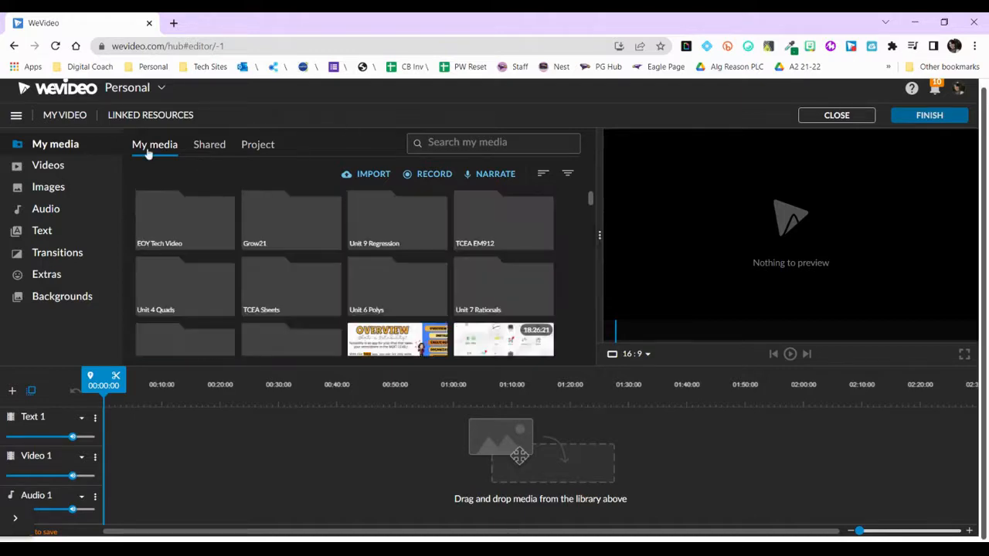
Find the 12-second laptop-and-globe stock video by searching for "technology", mark it as a favorite and place it at the start of Video 1
click(41, 174)
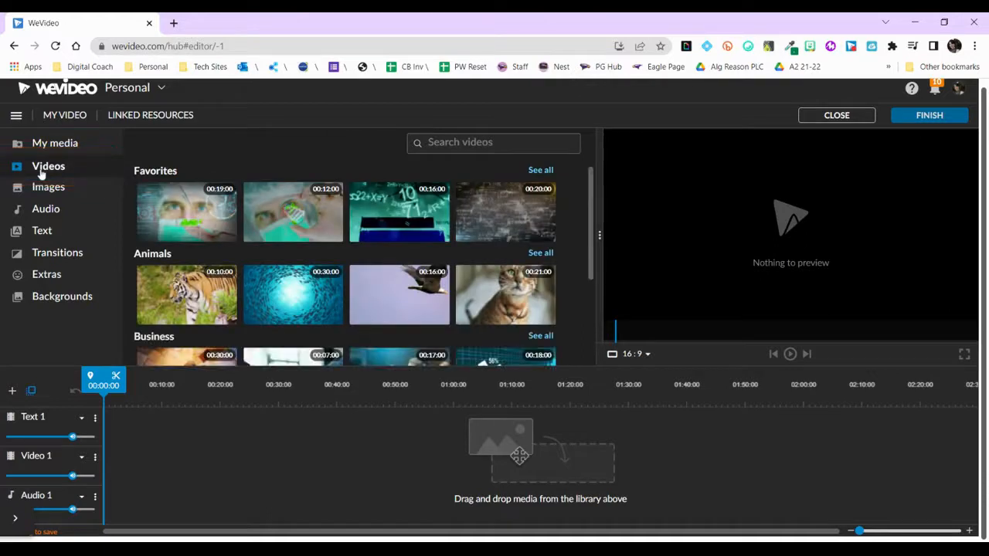
click(440, 143)
text(technology)
key(Return)
mouse_move(507, 198)
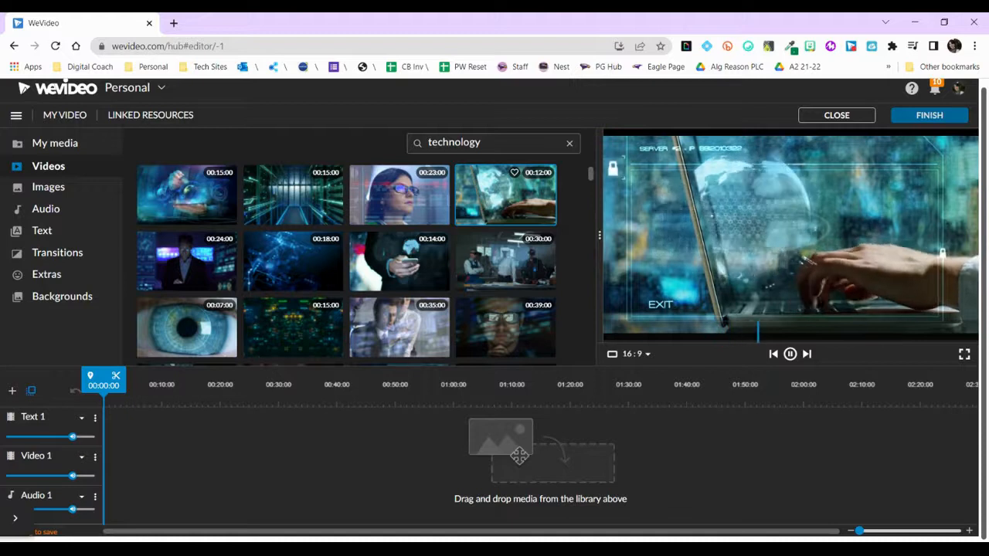
click(515, 173)
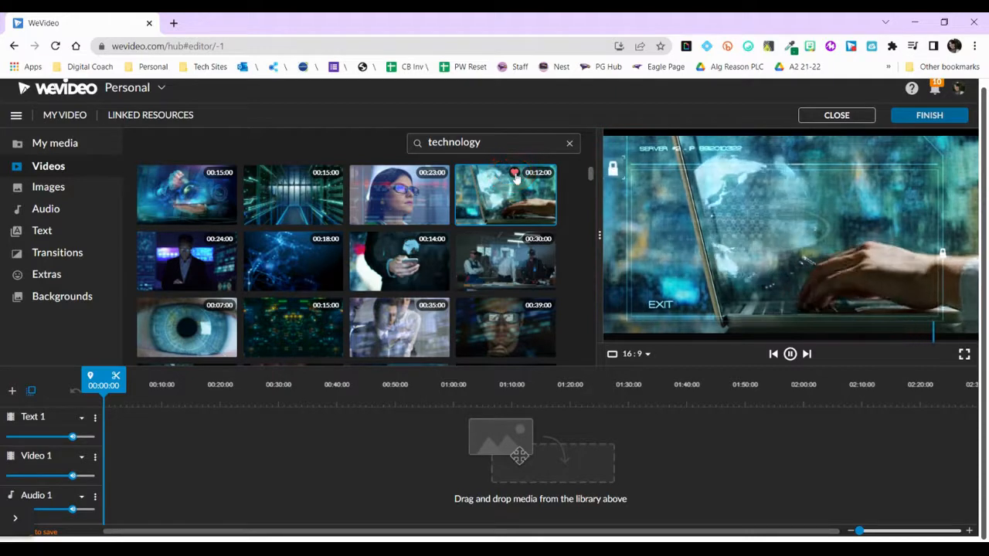
drag(502, 199, 106, 466)
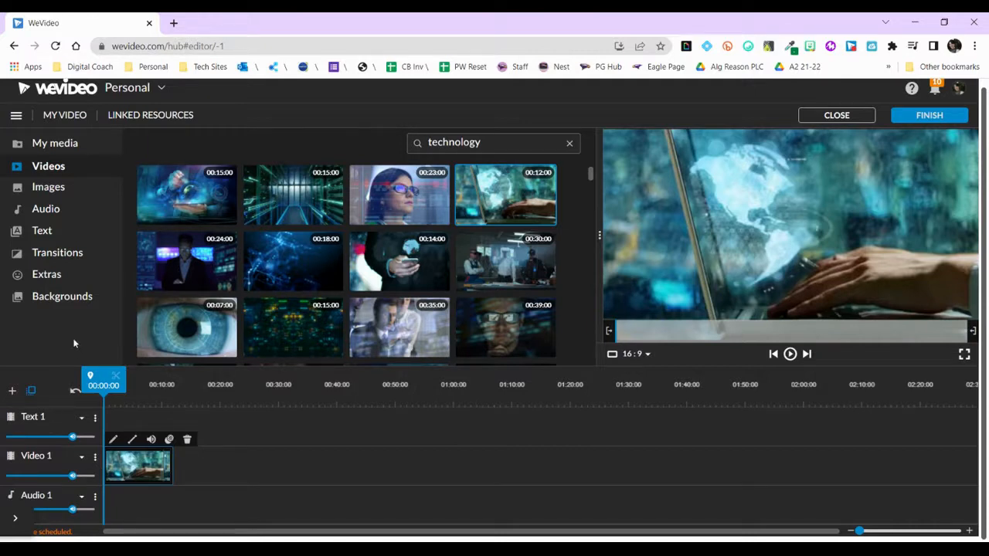
Place the "Make your message stand out" motion title on the Text 1 track, above the laptop clip
click(45, 232)
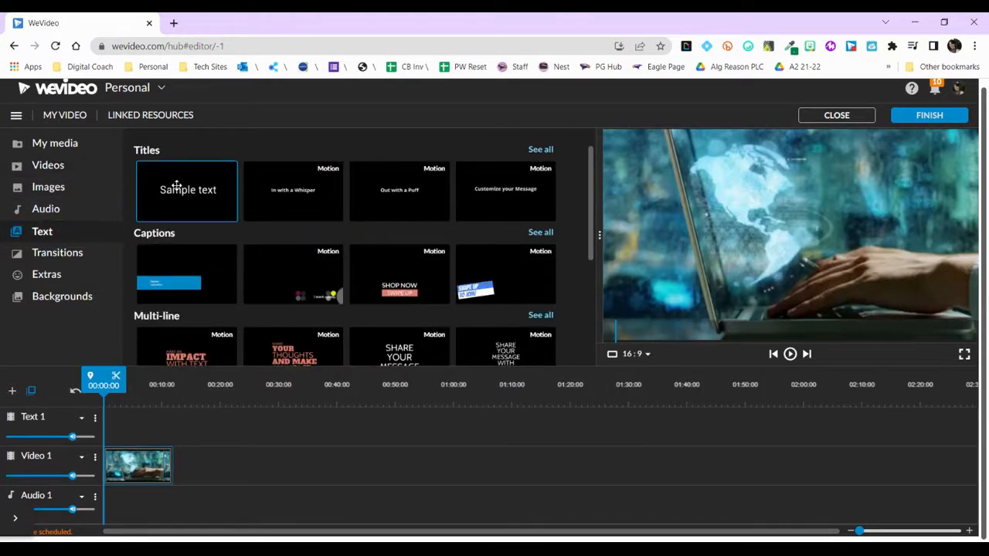
scroll(179, 255, down, 2)
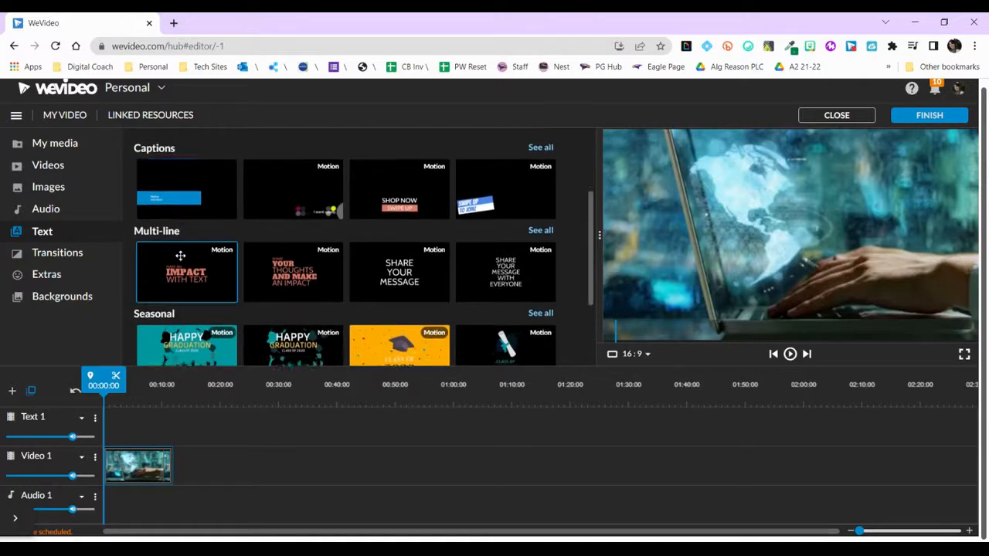
scroll(180, 255, up, 1)
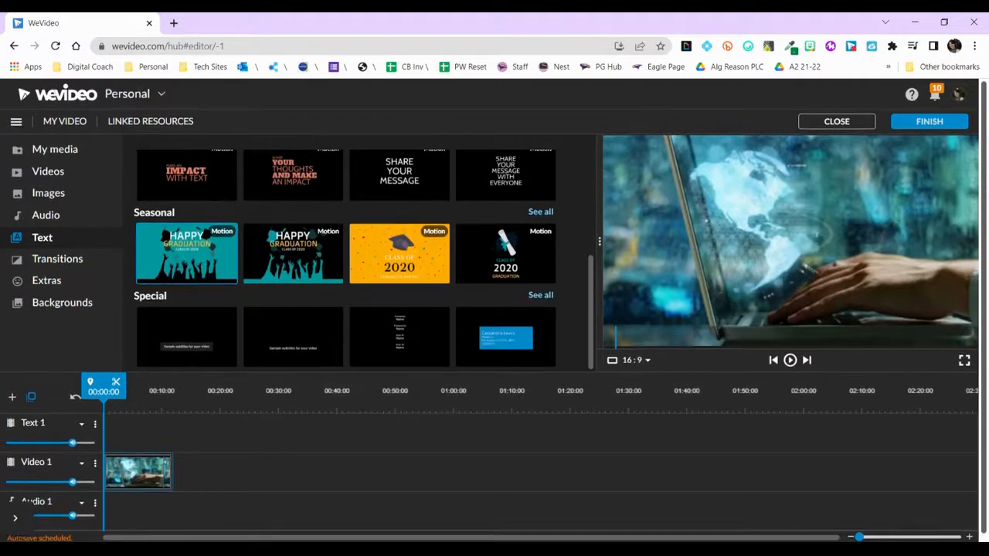
scroll(524, 166, up, 2)
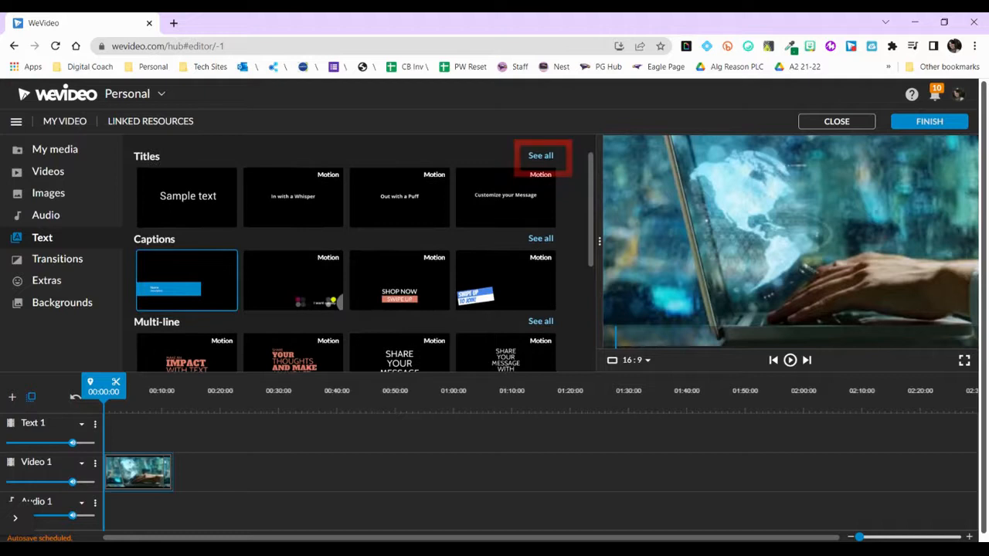
click(544, 158)
scroll(307, 286, down, 2)
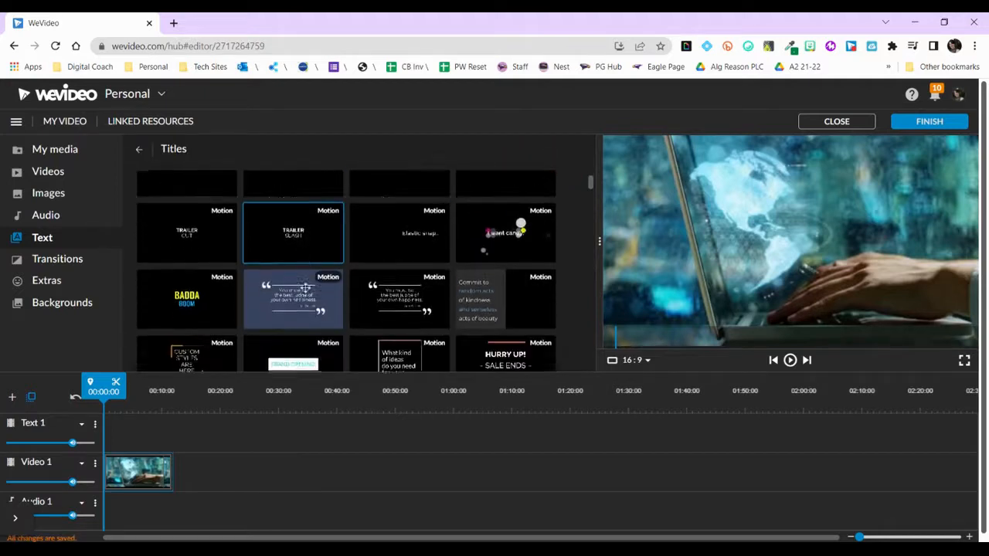
scroll(307, 288, down, 3)
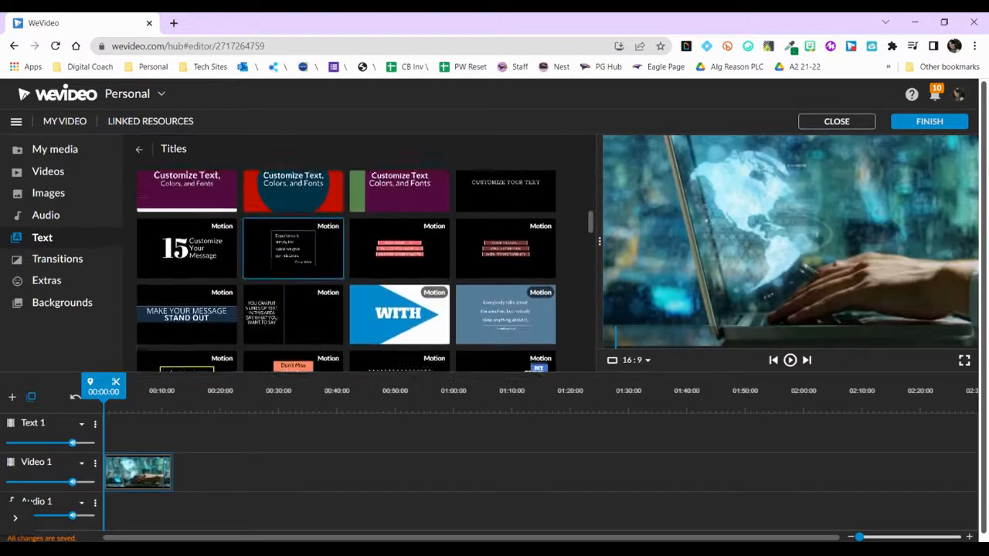
click(168, 292)
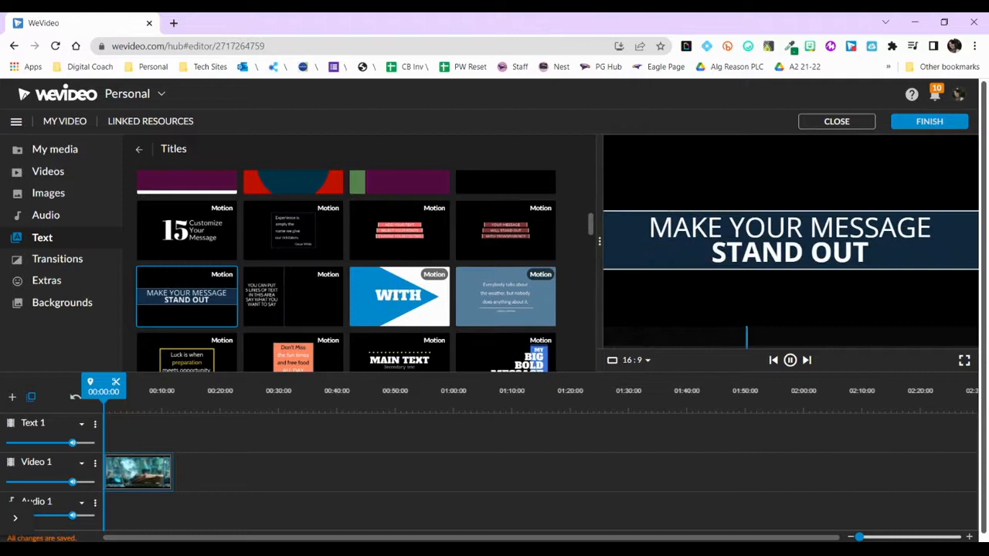
drag(168, 293, 126, 433)
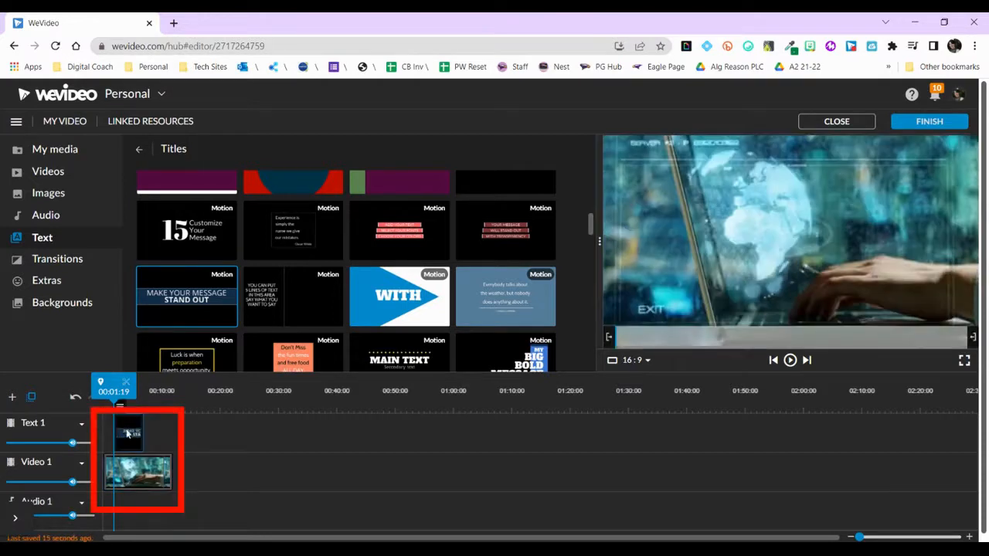
Change the title's lines to "Title of the video" and "Essential Objective", and recolor its background band dark teal
drag(106, 390, 120, 390)
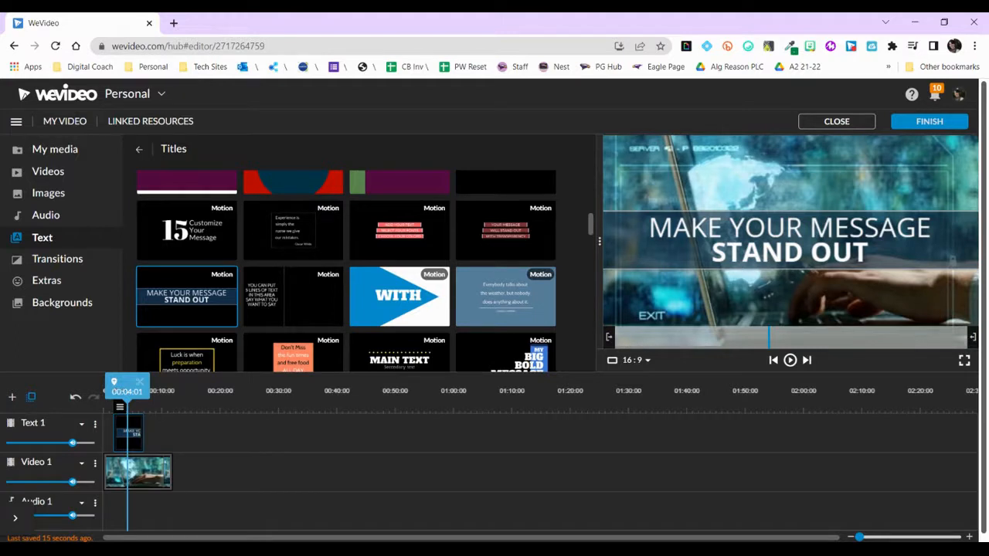
double_click(130, 436)
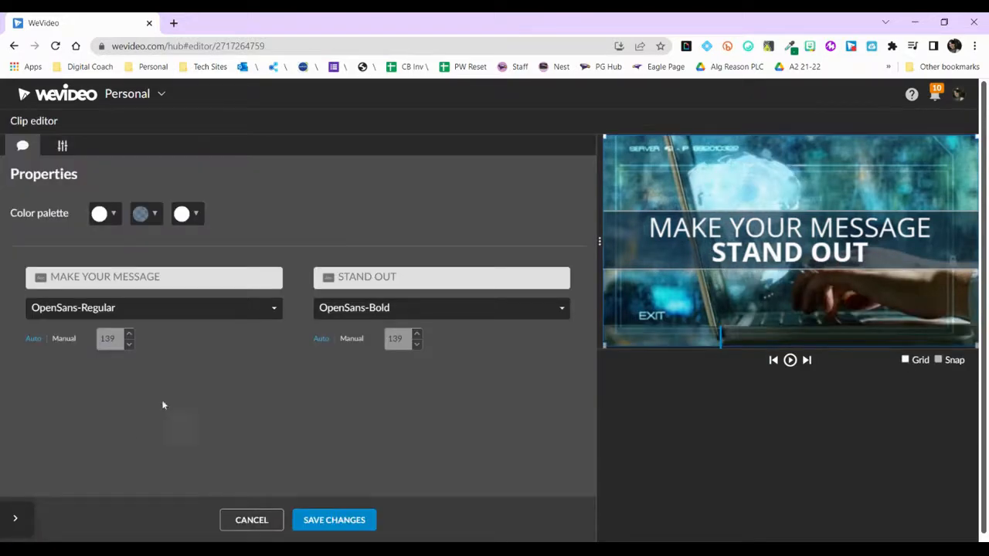
click(152, 219)
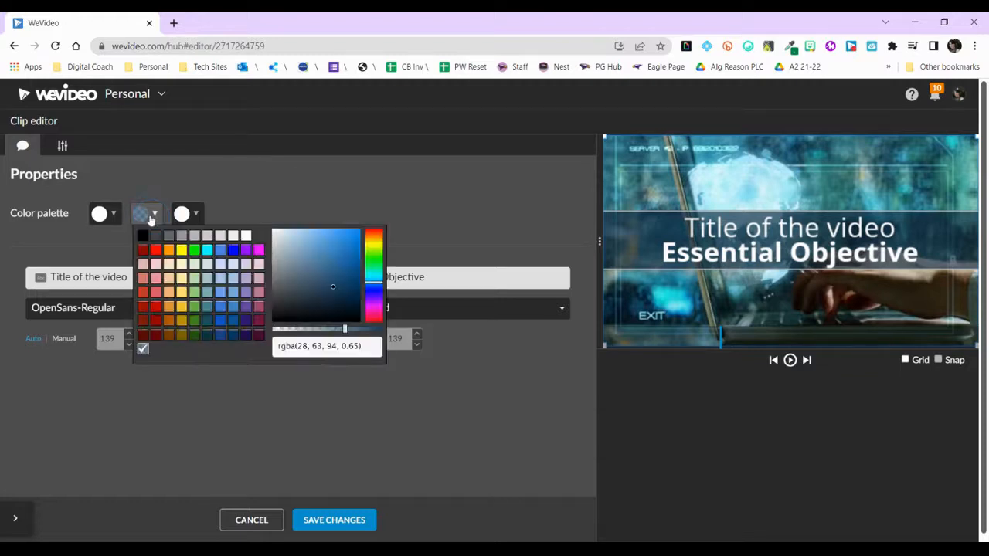
click(207, 326)
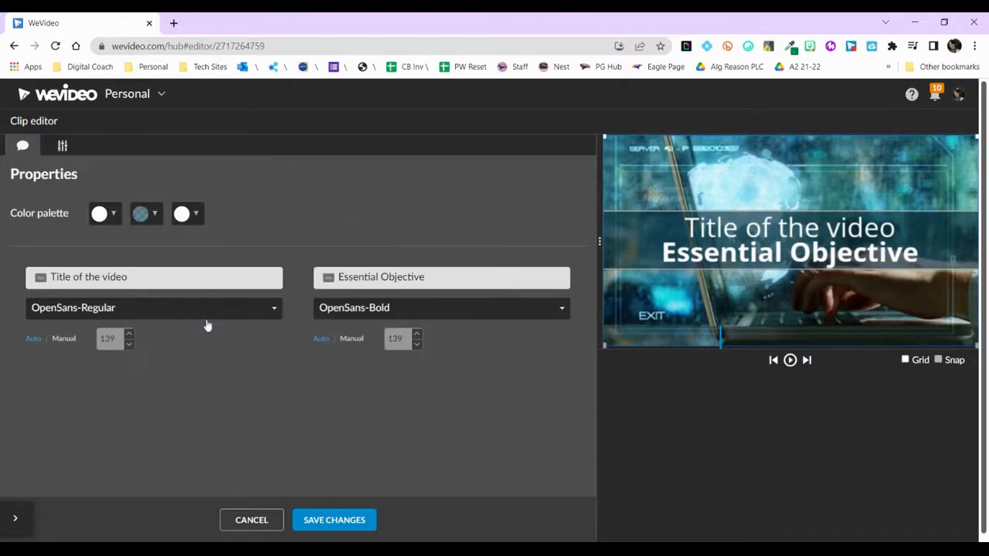
Set the first line's font to AbrilFatface and the second line's to AnticSlab at manual size 100, and save the title changes
click(206, 311)
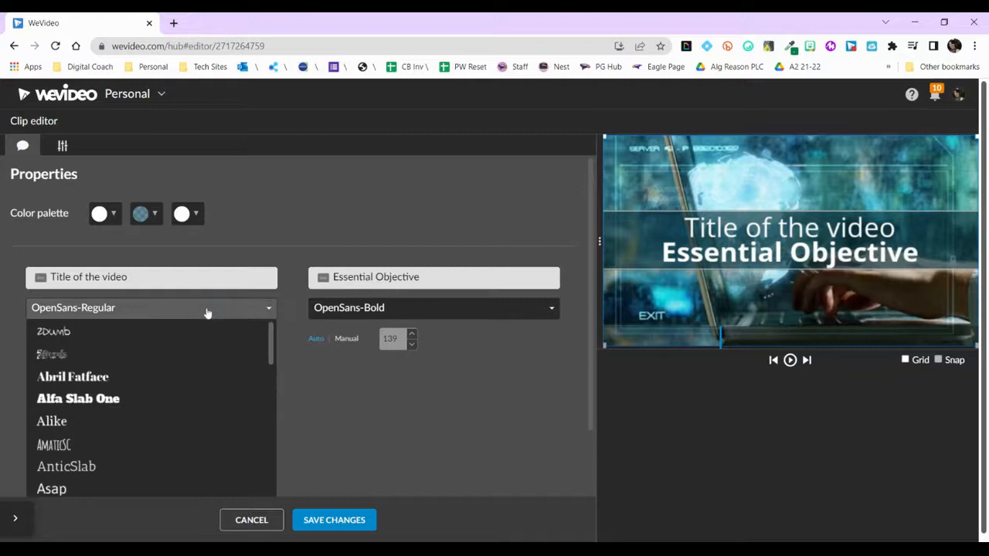
click(105, 377)
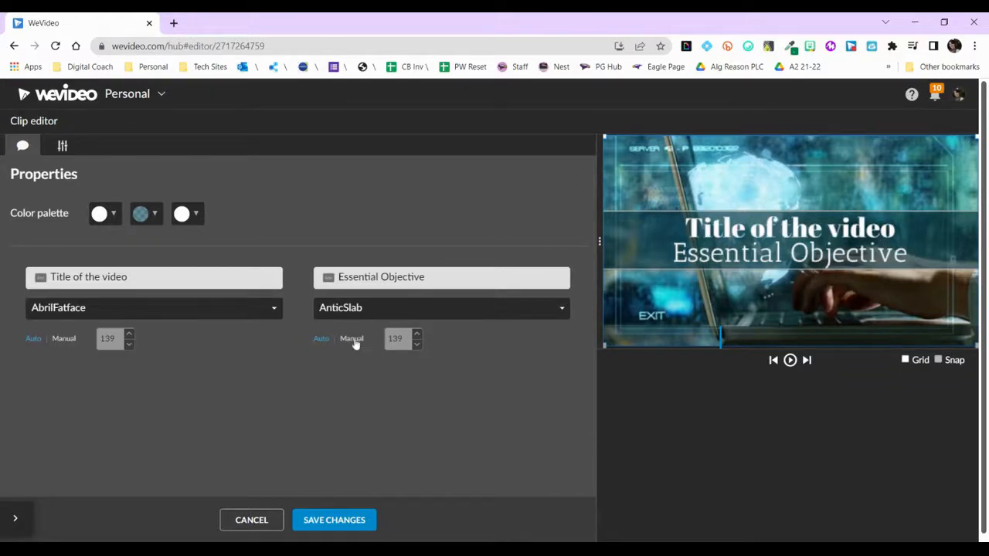
click(354, 343)
double_click(396, 339)
text(100)
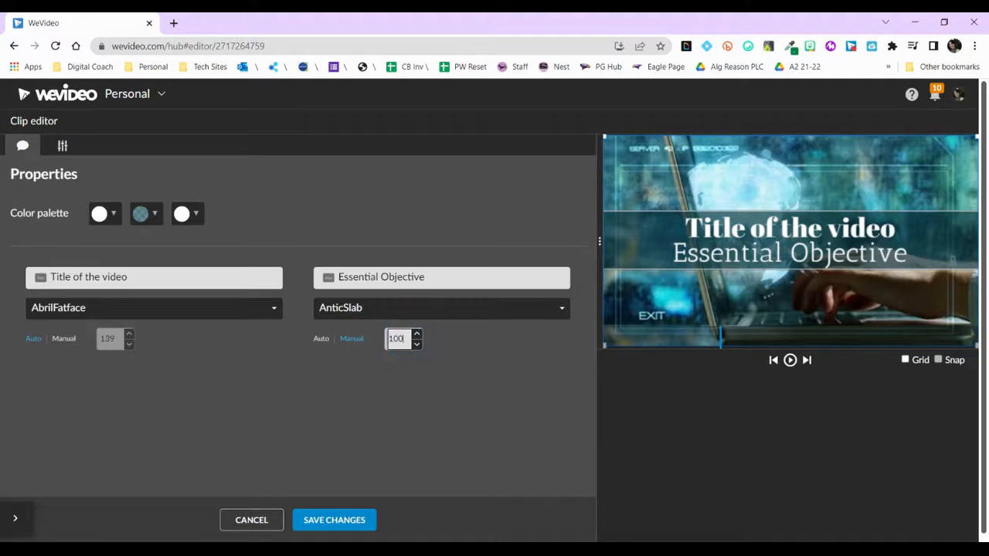
click(335, 520)
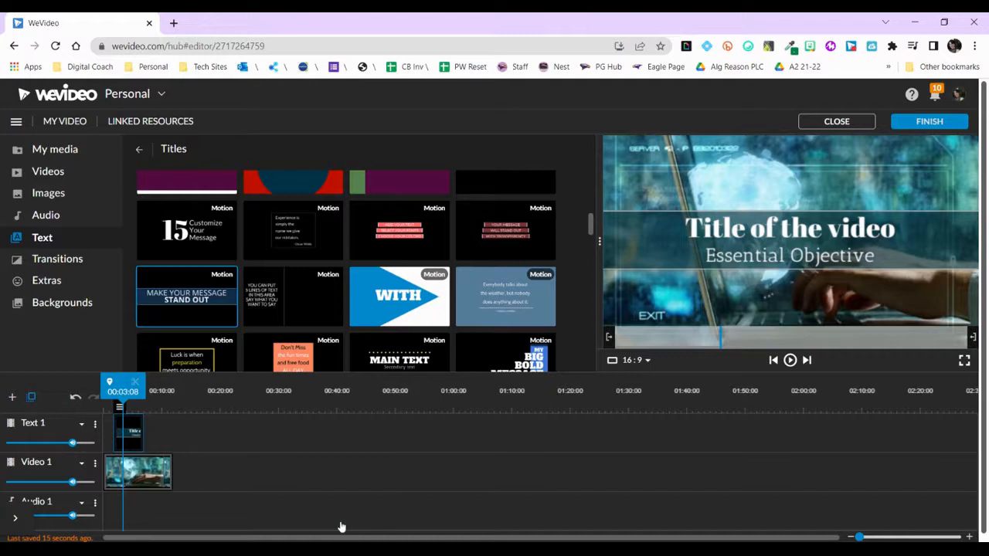
Preview the video and trim the end of the laptop clip on Video 1 to 00:07:00, level with the title's end
click(790, 360)
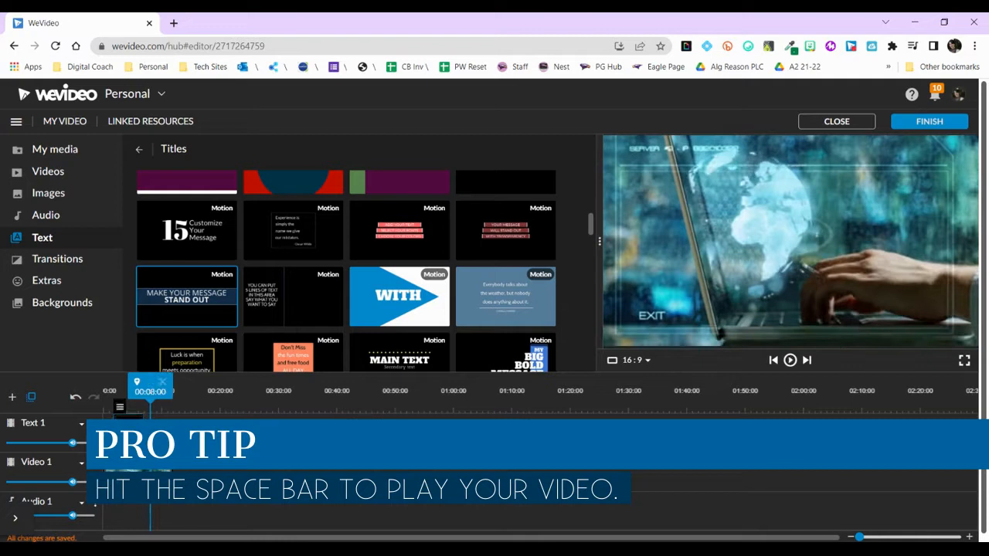
click(135, 485)
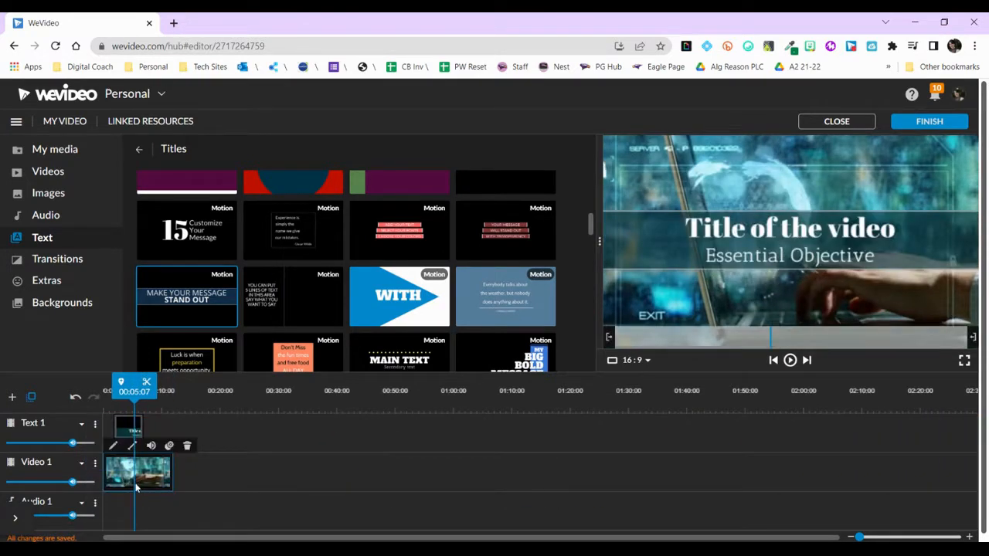
click(174, 469)
drag(173, 470, 147, 475)
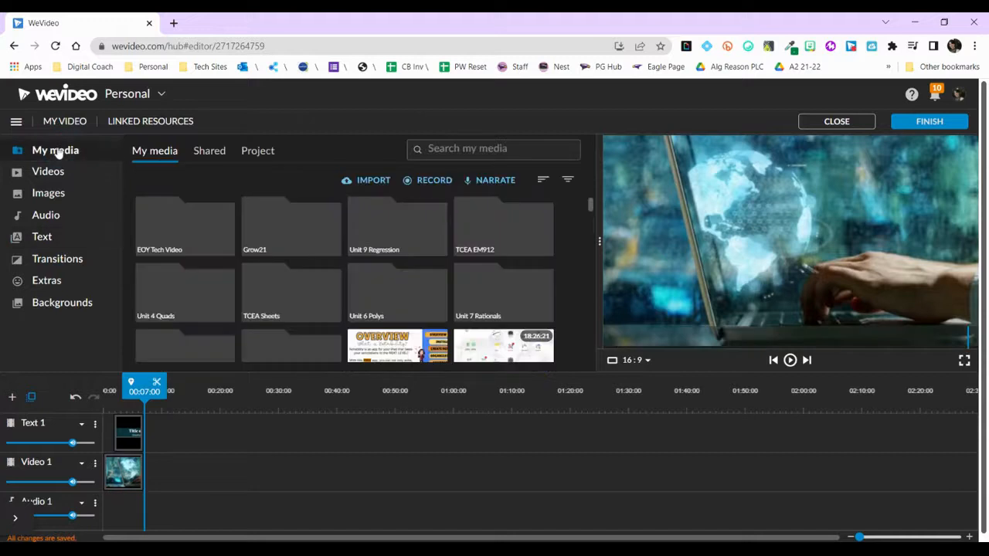
scroll(255, 261, down, 3)
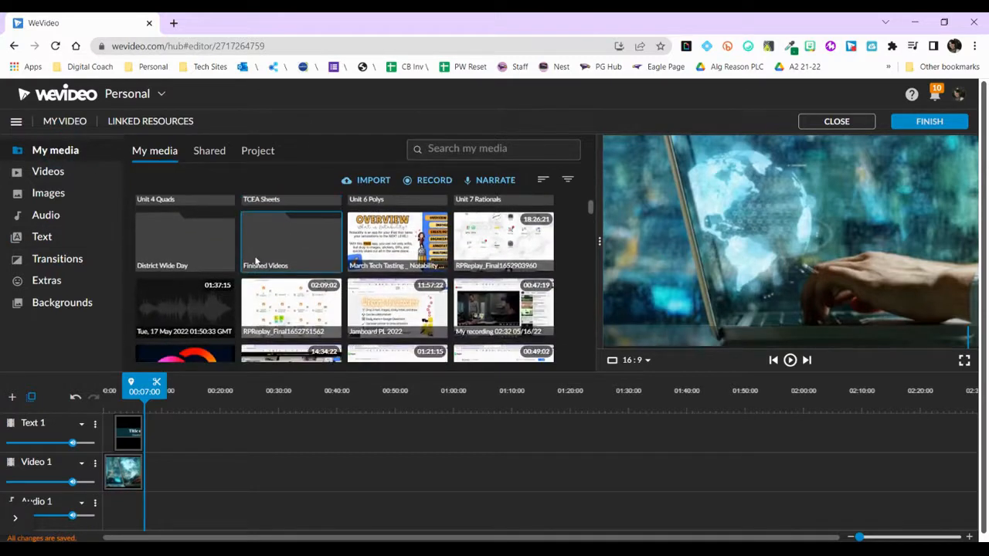
click(376, 181)
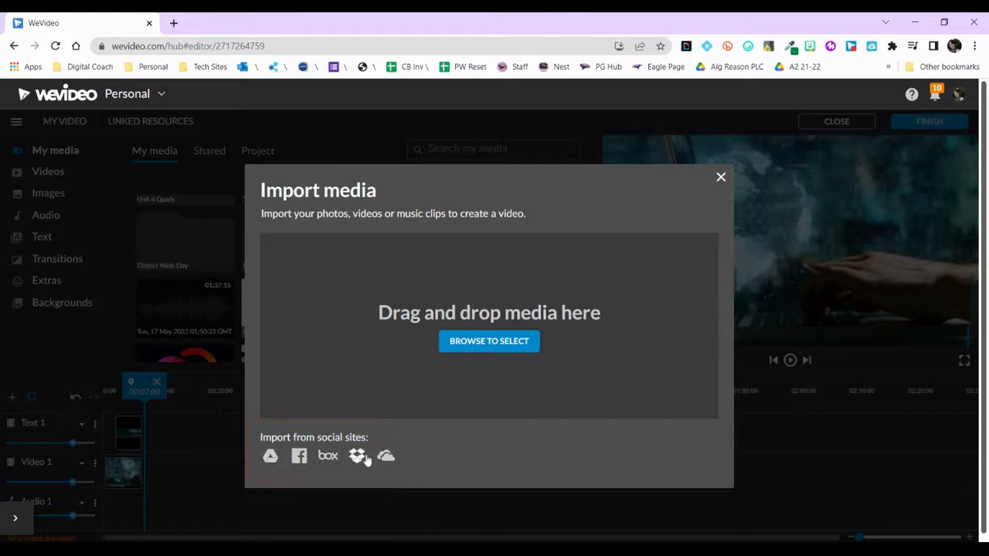
click(721, 177)
drag(514, 251, 153, 475)
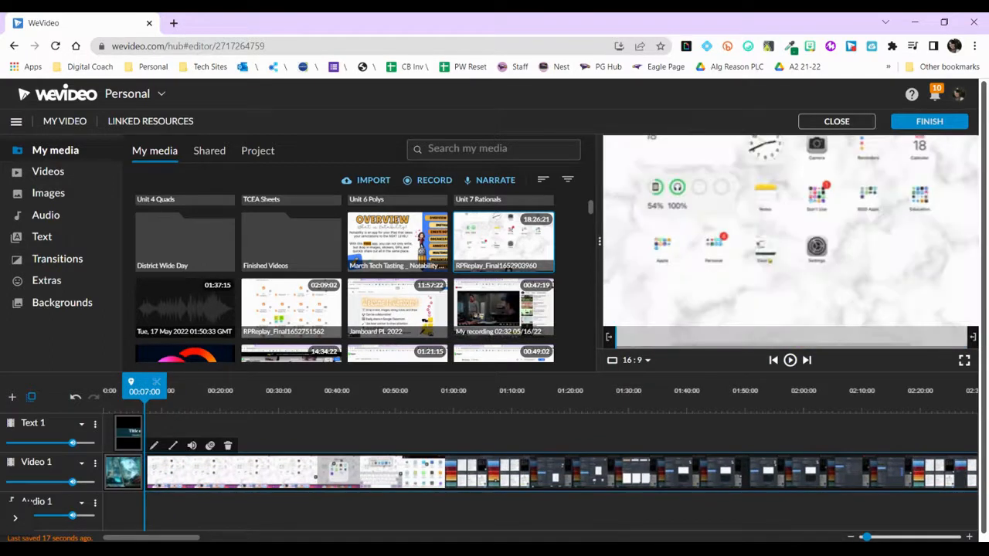
key(space)
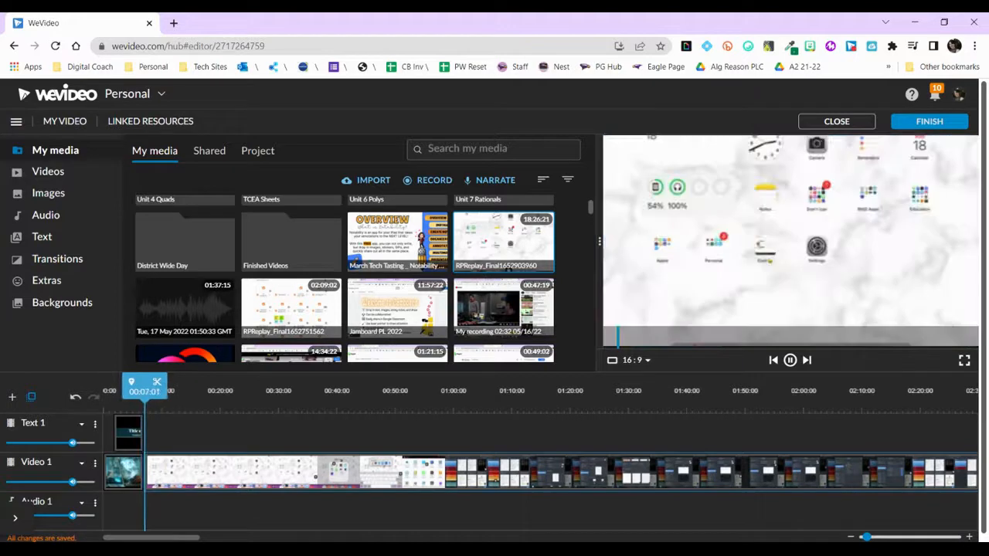
key(space)
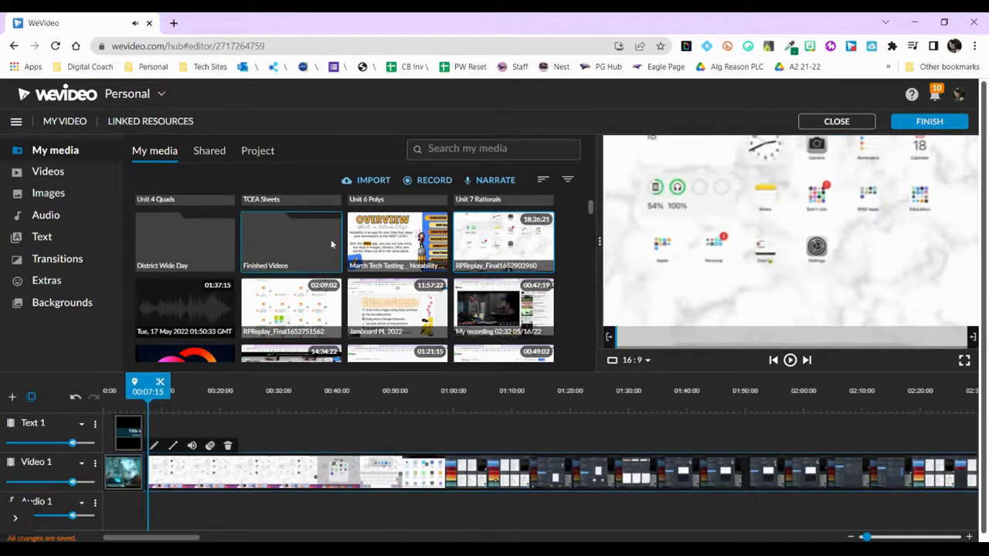
Add a Cross fade transition between the laptop clip and the screen recording on Video 1
click(73, 263)
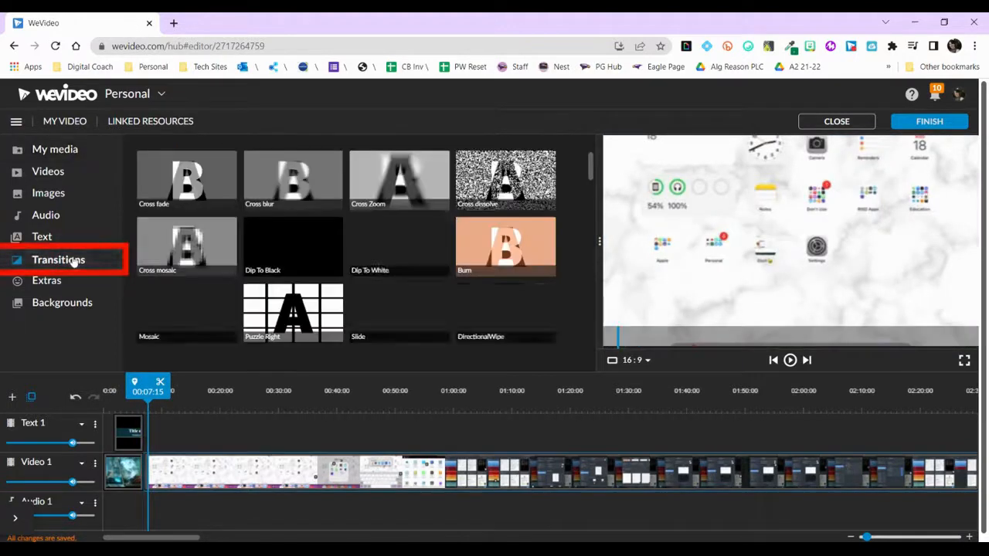
click(222, 186)
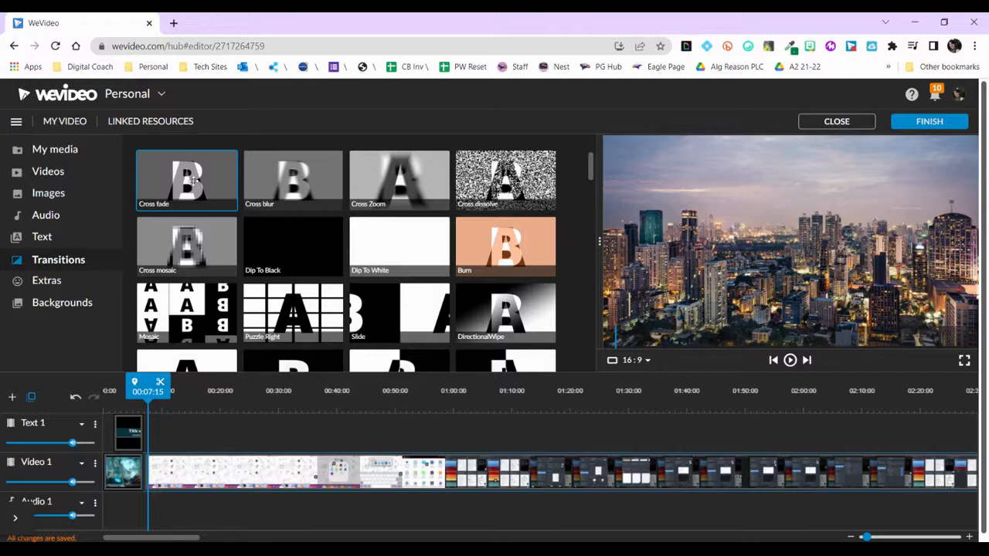
mouse_move(189, 182)
mouse_down()
mouse_move(155, 271)
mouse_move(145, 458)
mouse_up()
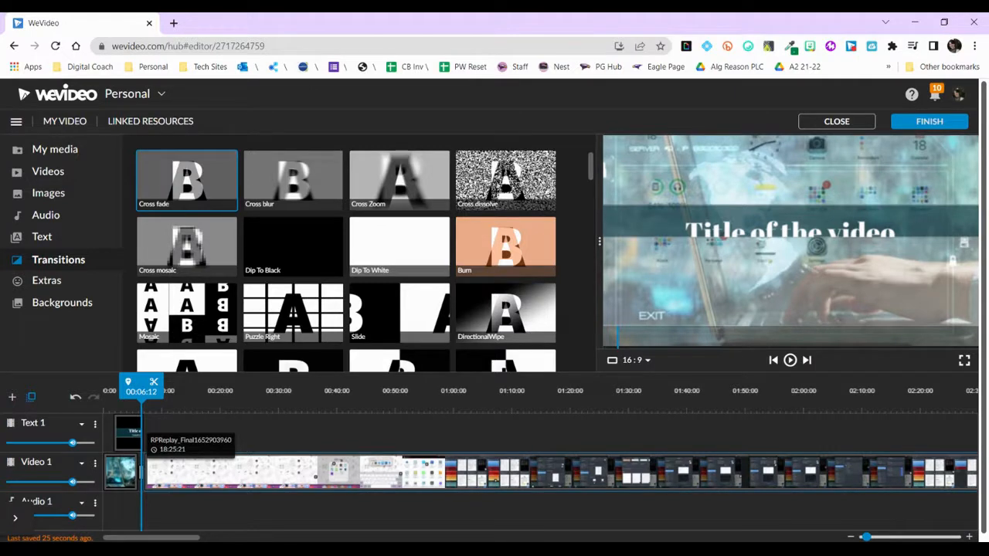
Preview the "Inspiring Motivational Fundraise..." music, place it at the start of Audio 1, and lower that track's volume
click(44, 217)
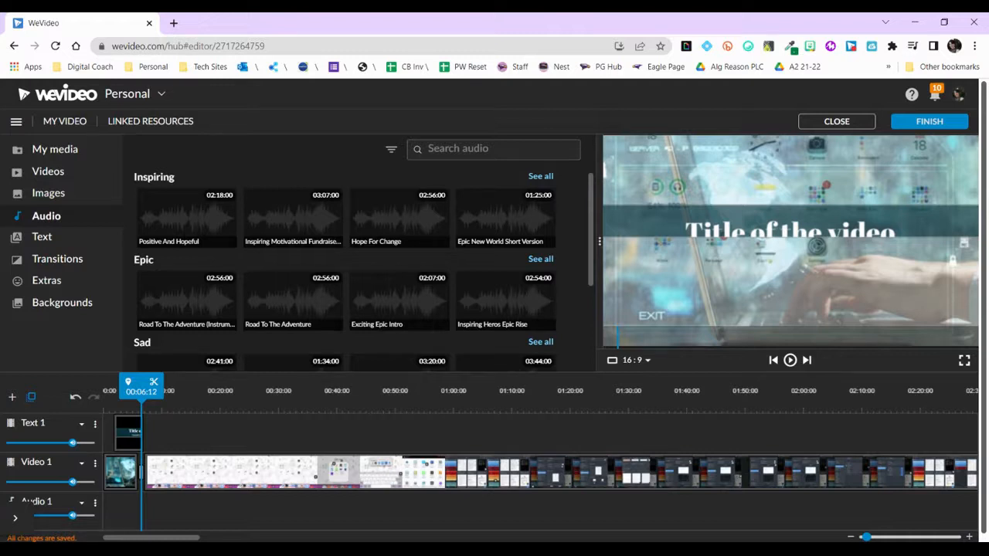
click(299, 221)
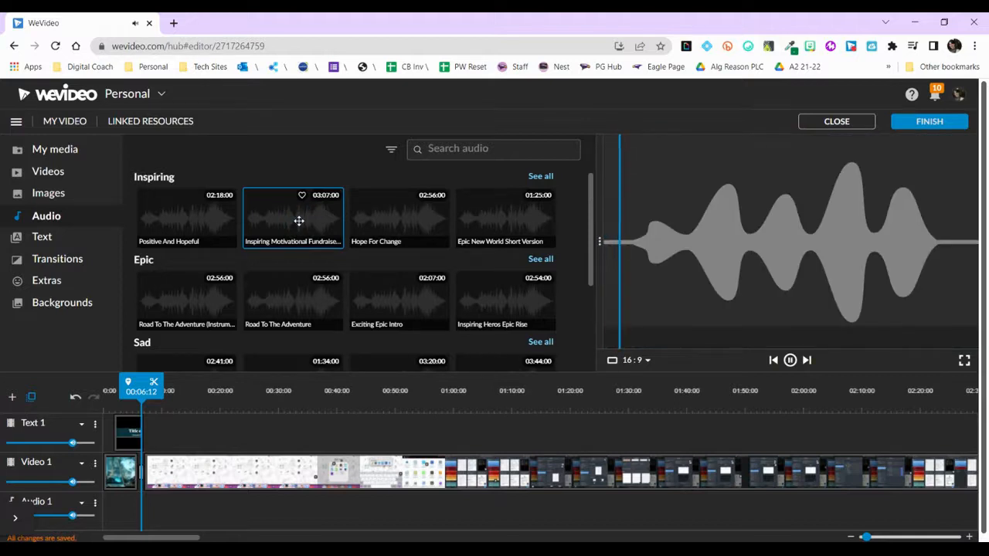
key(space)
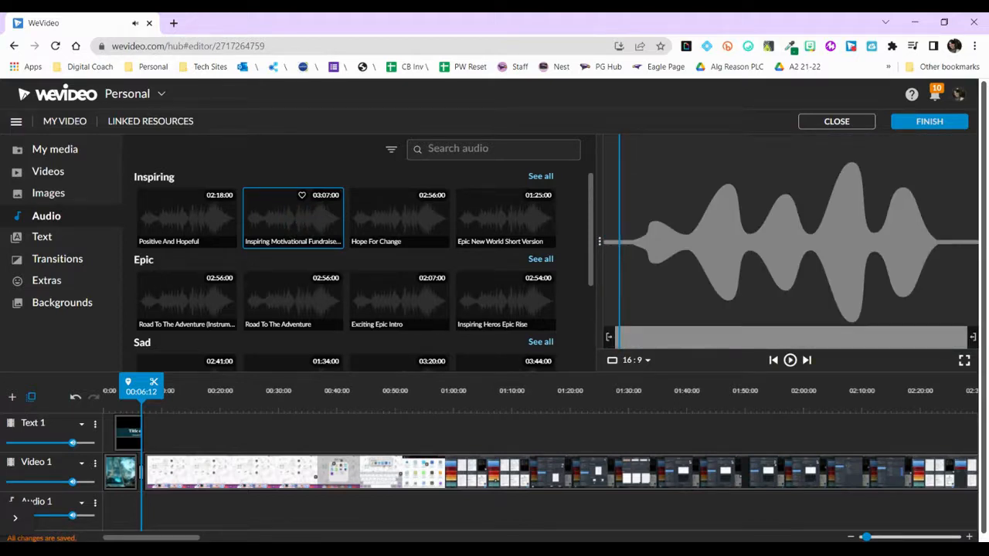
drag(300, 221, 112, 501)
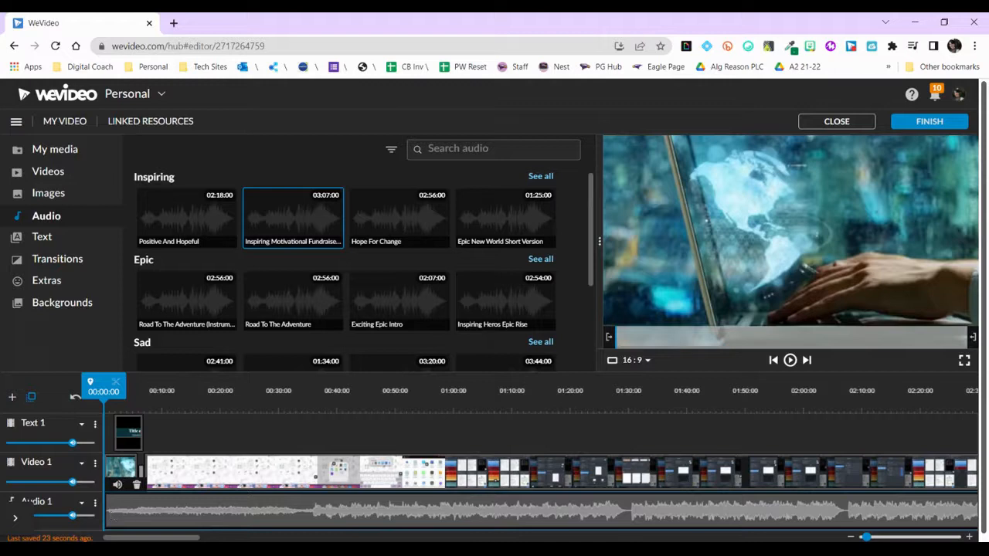
click(72, 517)
drag(73, 516, 11, 517)
Split the screen recording on Video 1 at 00:43:15 and again at about 00:59:00
drag(114, 414, 360, 411)
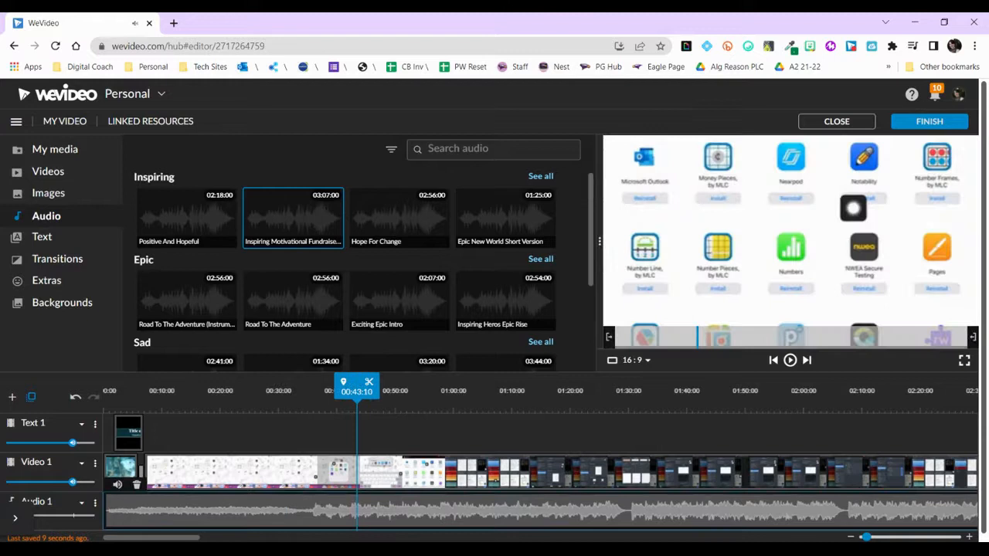
drag(359, 411, 360, 411)
click(359, 483)
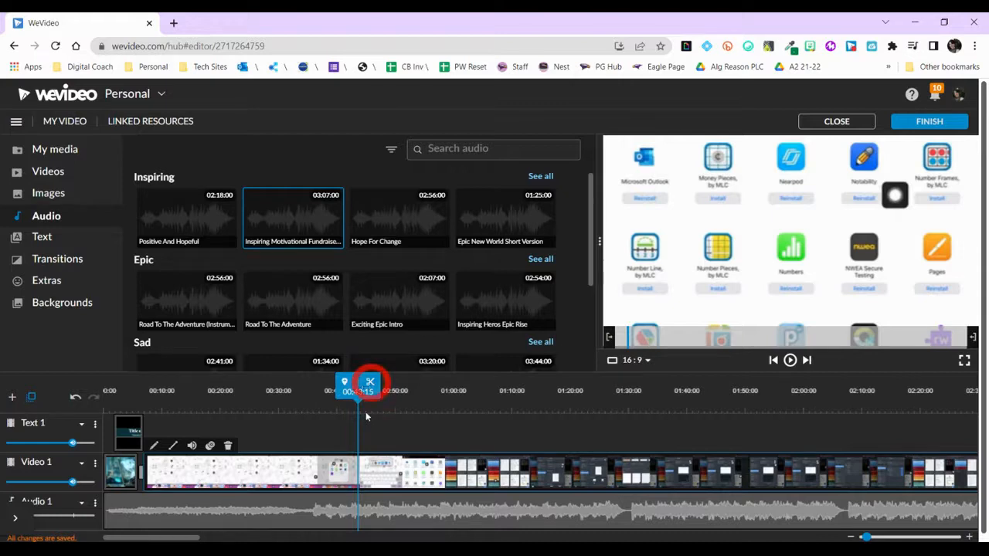
click(371, 387)
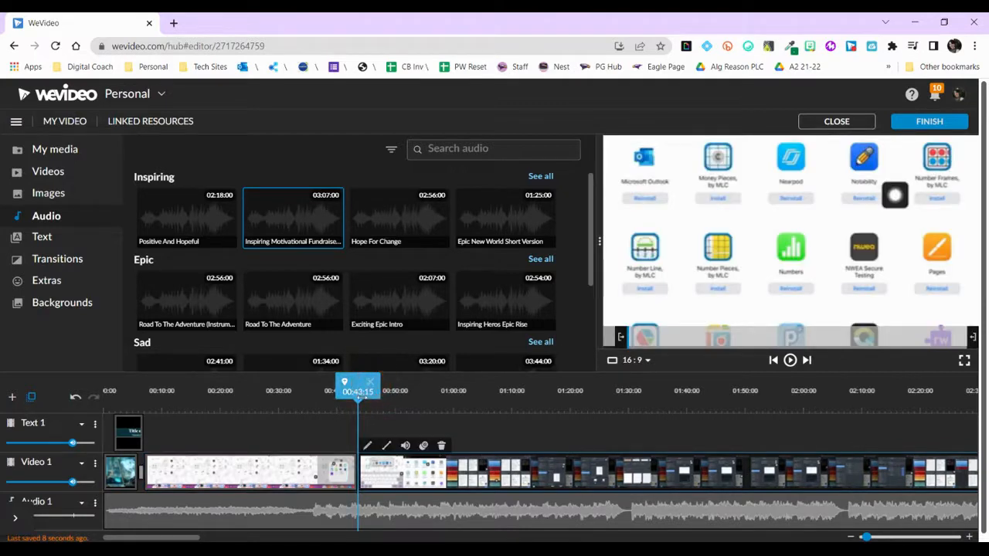
drag(358, 387, 449, 387)
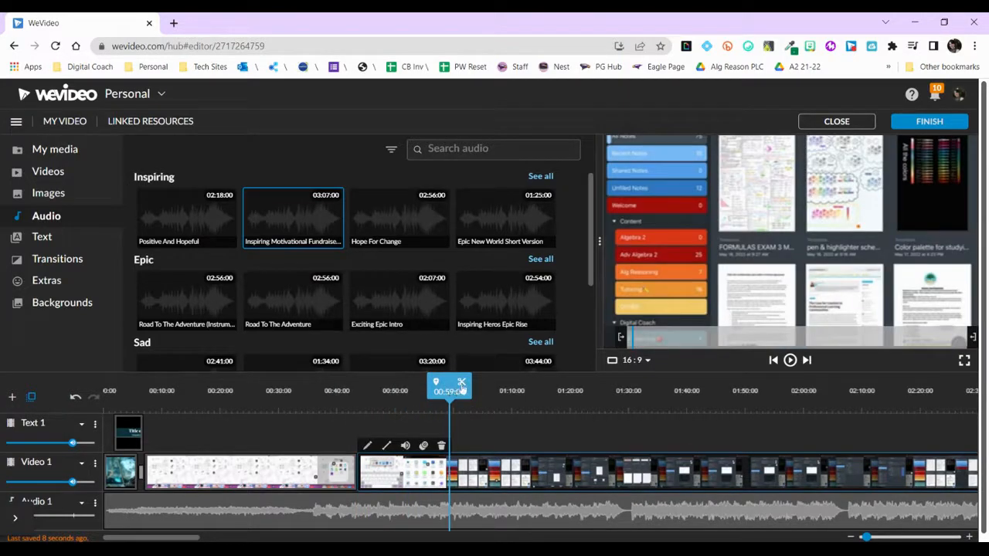
click(462, 383)
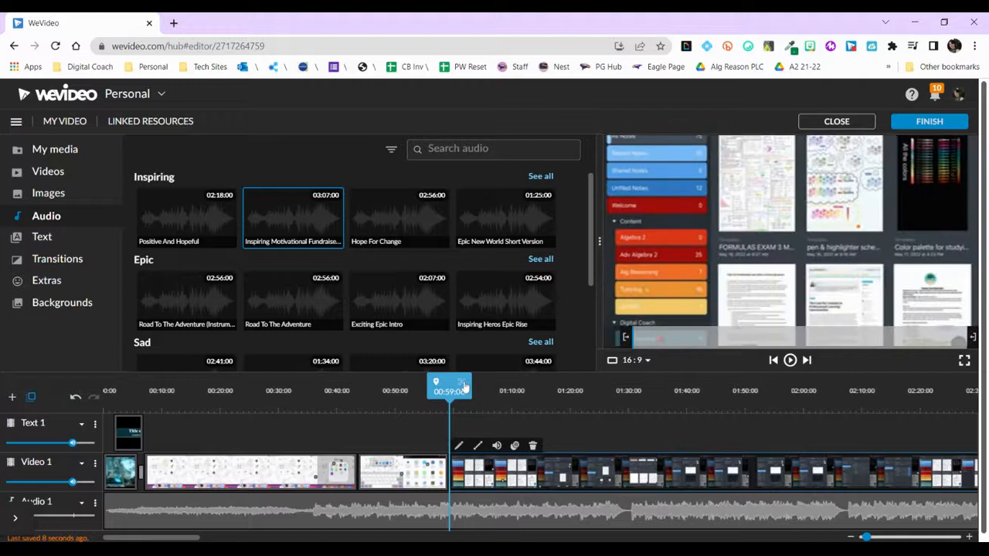
Delete the recording section between the two cuts and move the remaining part back to 00:43:15 to close the gap
click(396, 478)
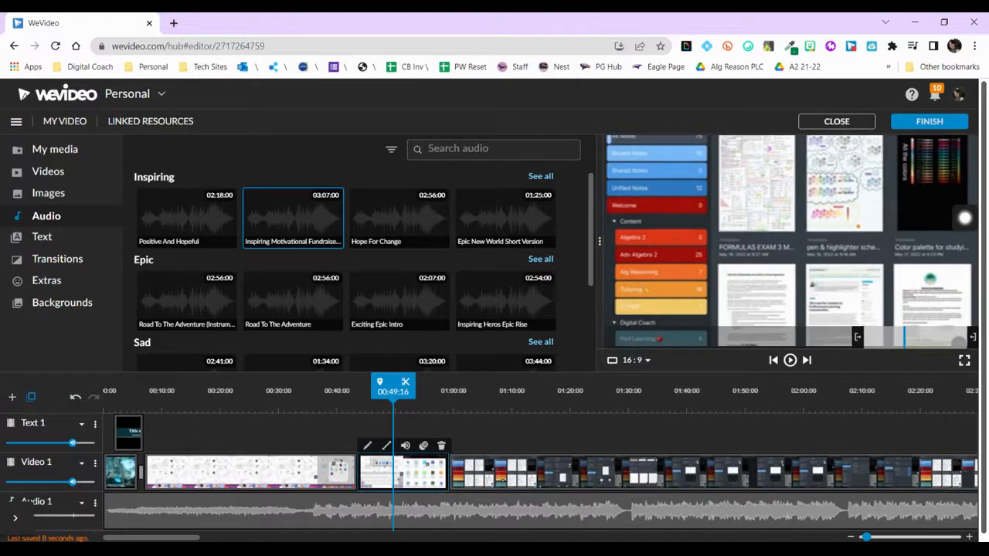
key(Delete)
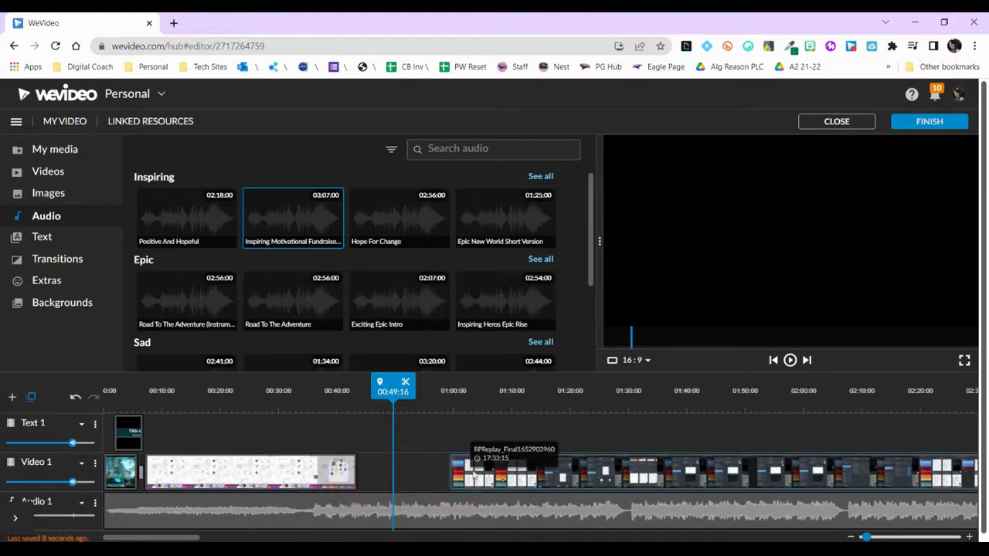
drag(477, 479, 381, 479)
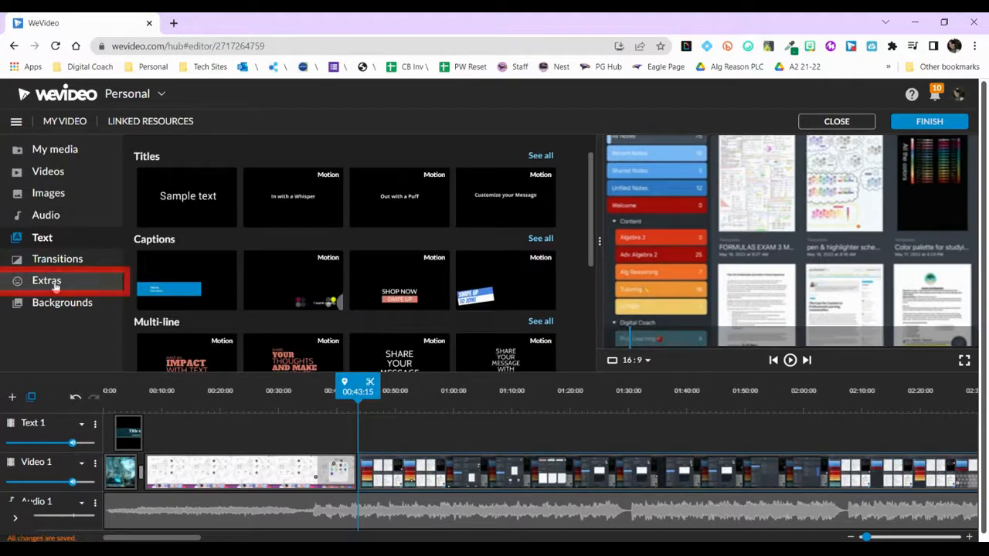
Place the first "Sample text" speech-bubble callout on the Text 1 track at 00:43:15
click(55, 285)
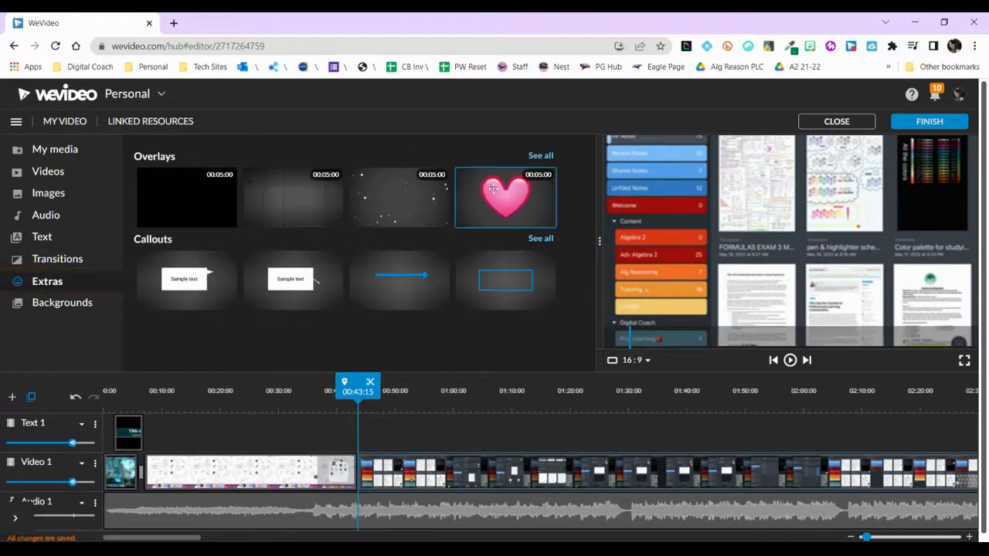
click(540, 239)
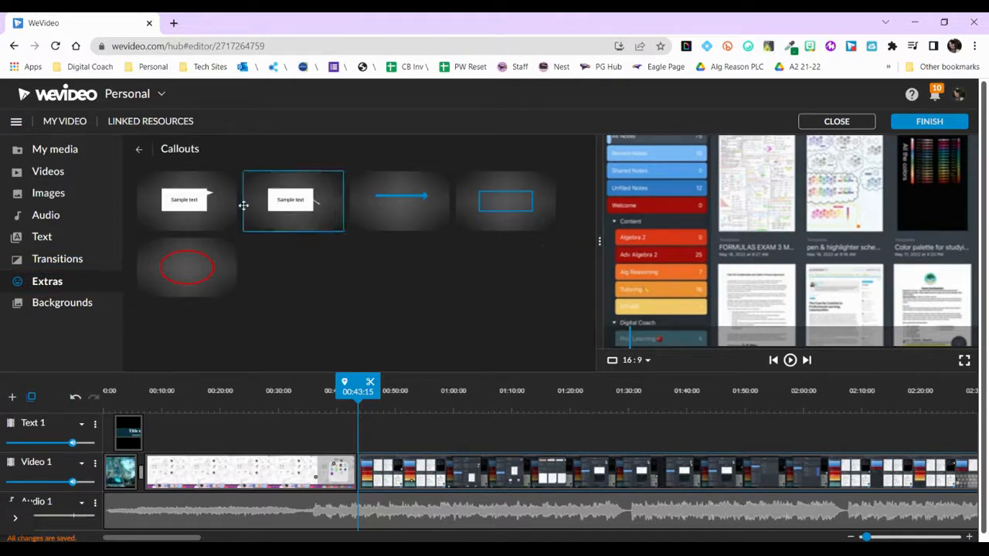
mouse_move(187, 199)
mouse_down()
mouse_move(202, 200)
mouse_move(348, 384)
mouse_move(369, 430)
mouse_up()
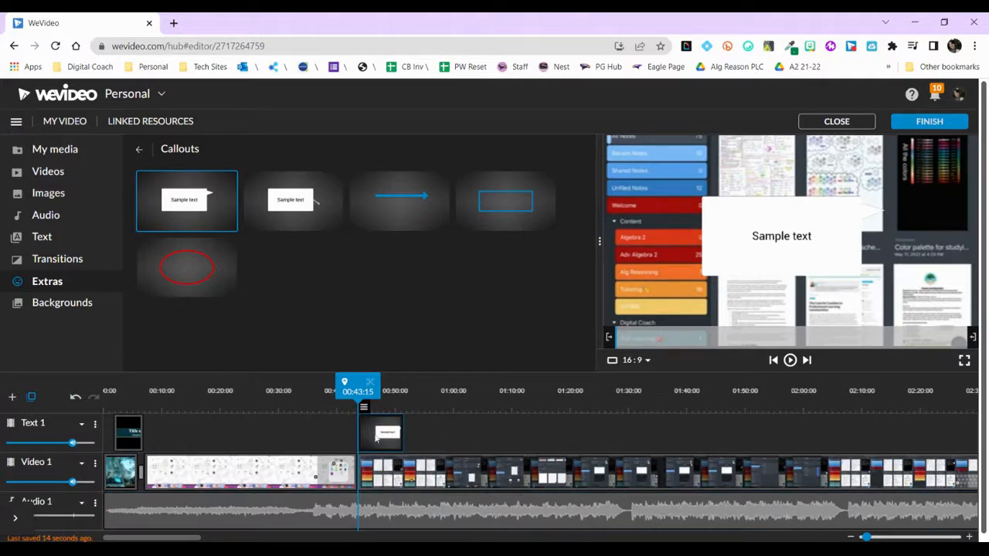
Change the callout's text to "Definition" and set it in the CaveatBrush font at size 116
double_click(385, 437)
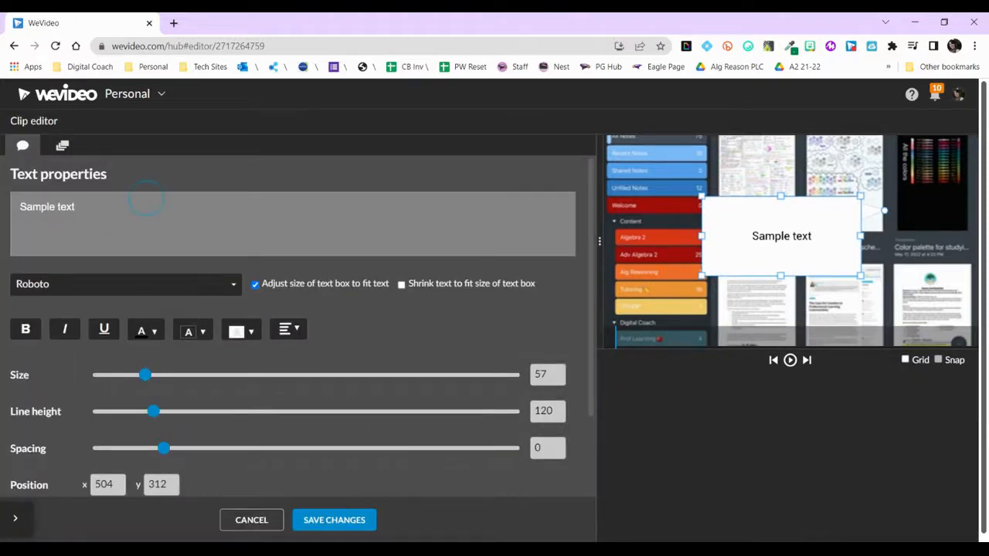
triple_click(115, 210)
text(Definition)
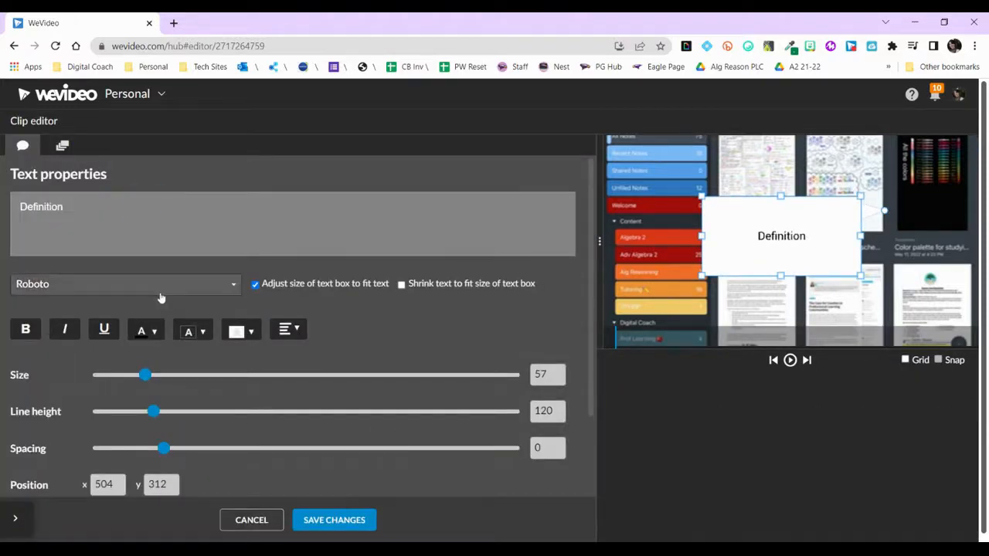
click(161, 299)
scroll(115, 417, down, 3)
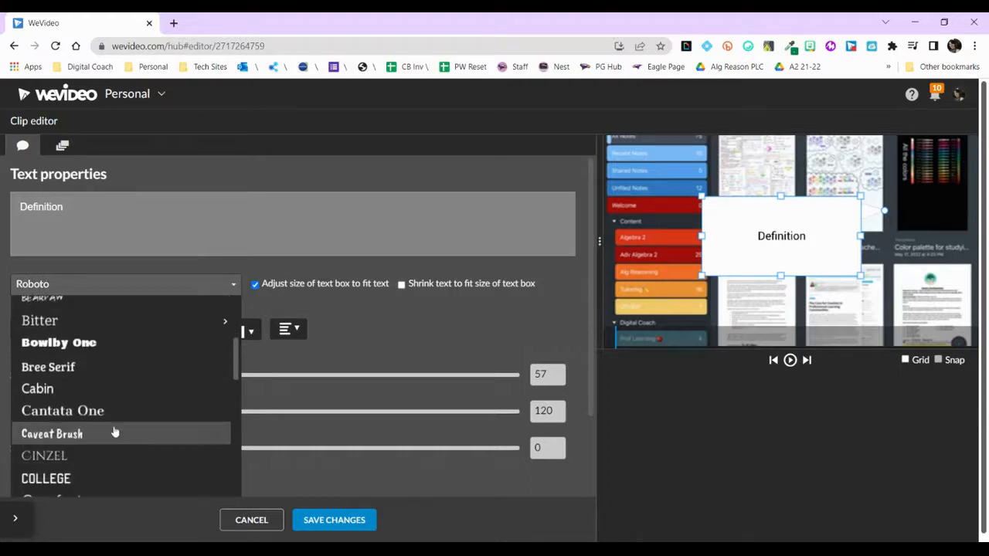
click(115, 434)
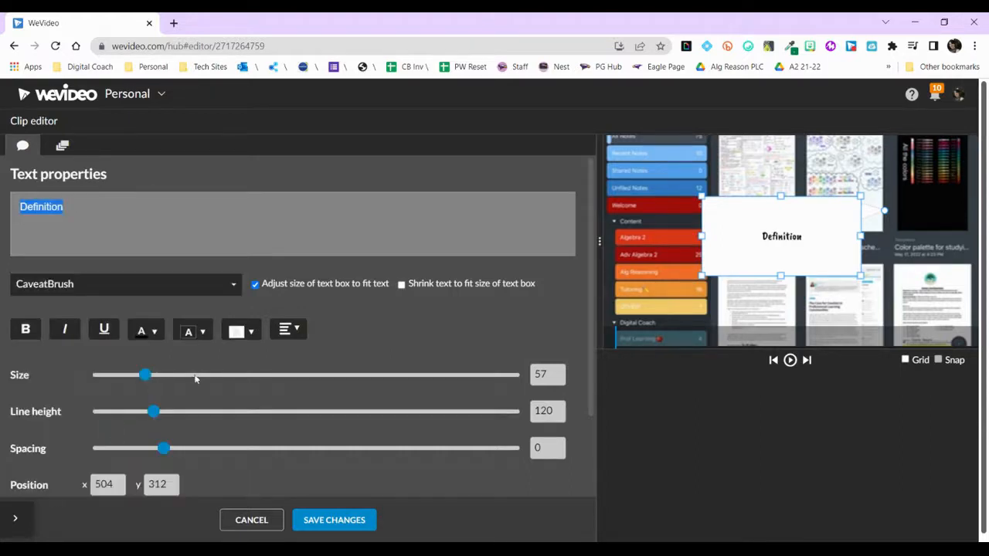
drag(146, 376, 209, 379)
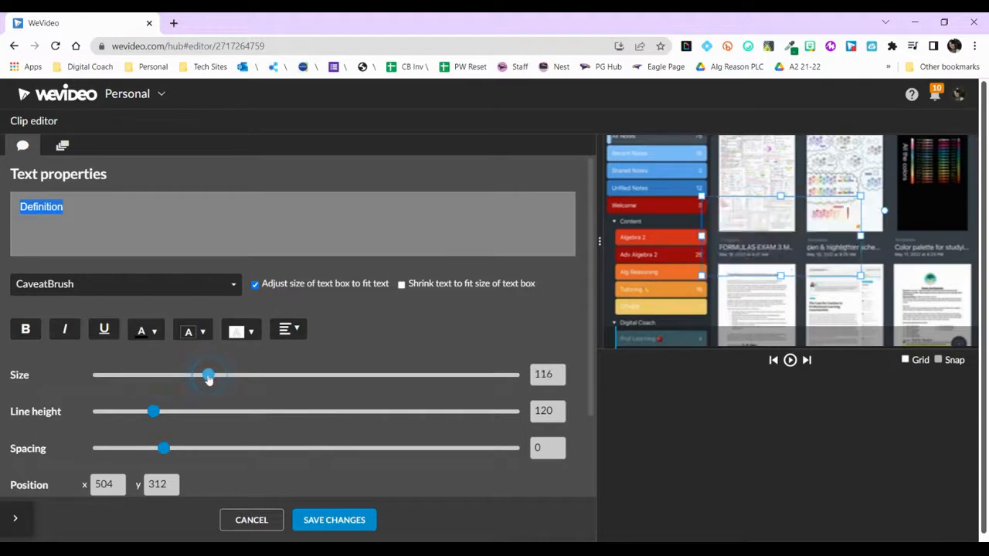
Examine the color options for the callout's text, outline and background
click(153, 333)
click(193, 331)
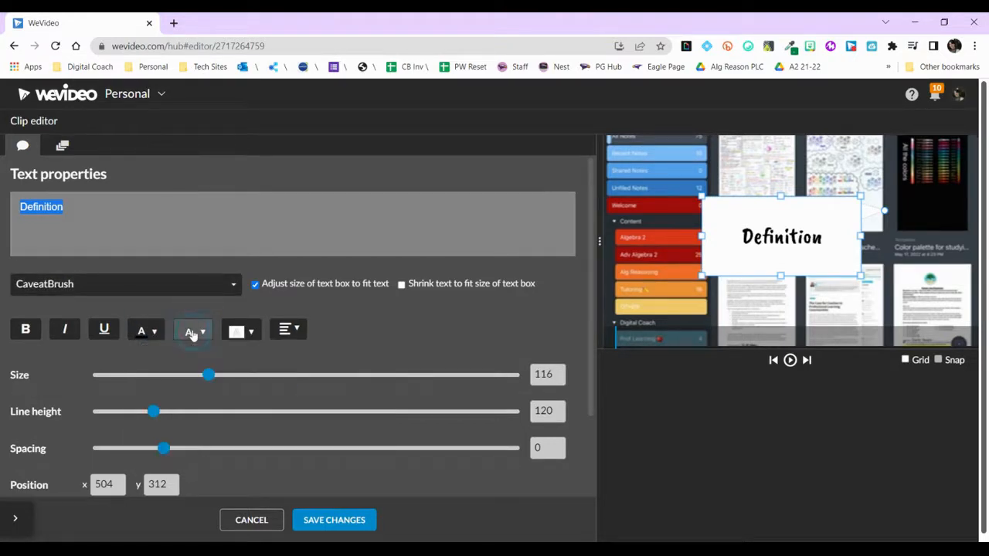
click(193, 331)
click(238, 330)
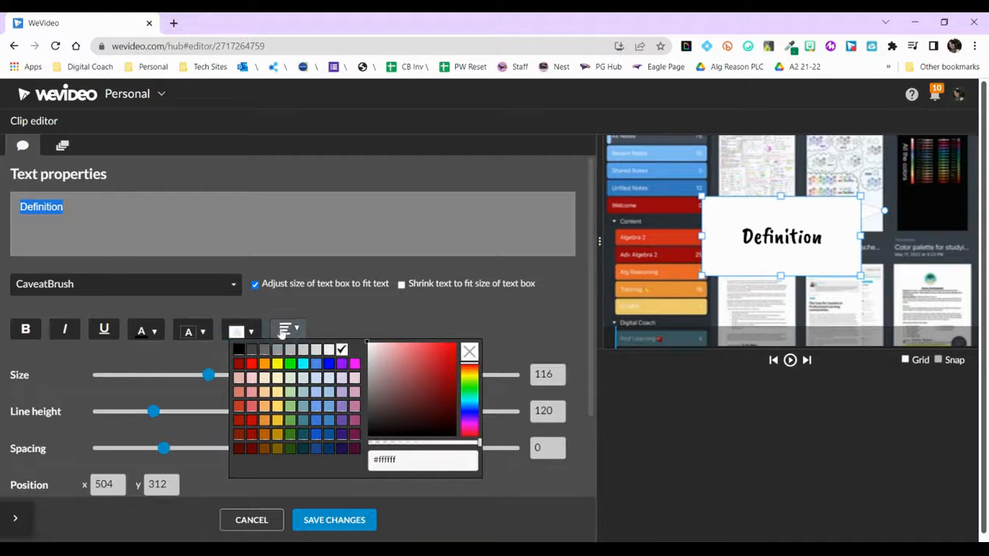
click(348, 317)
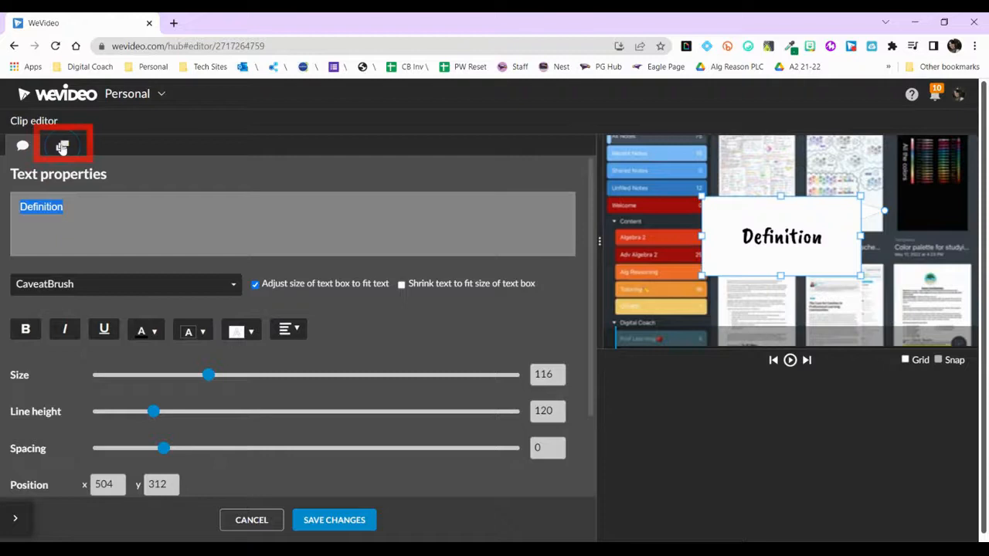
Enable Fade in the callout's animation and move the callout to about x 740, y 102 in the frame
click(62, 146)
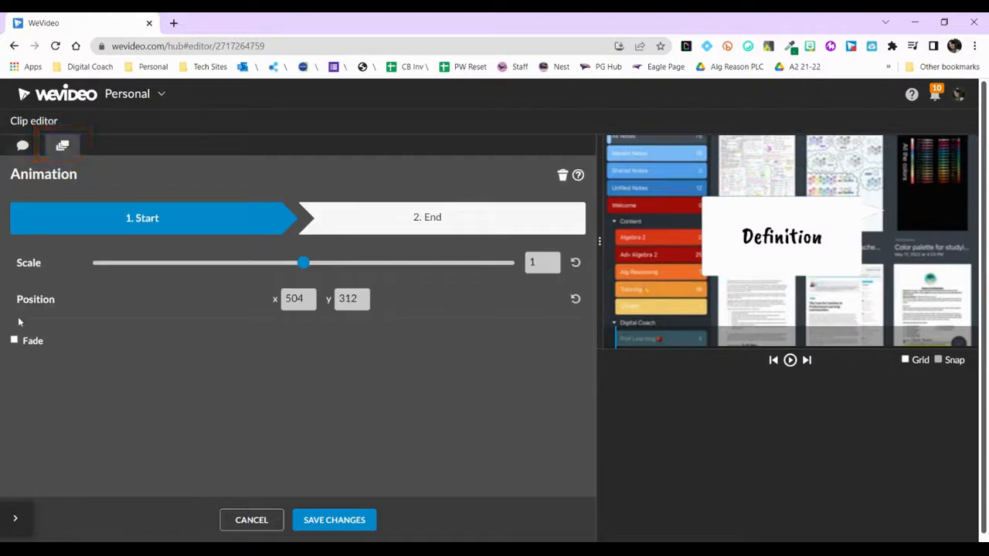
click(15, 341)
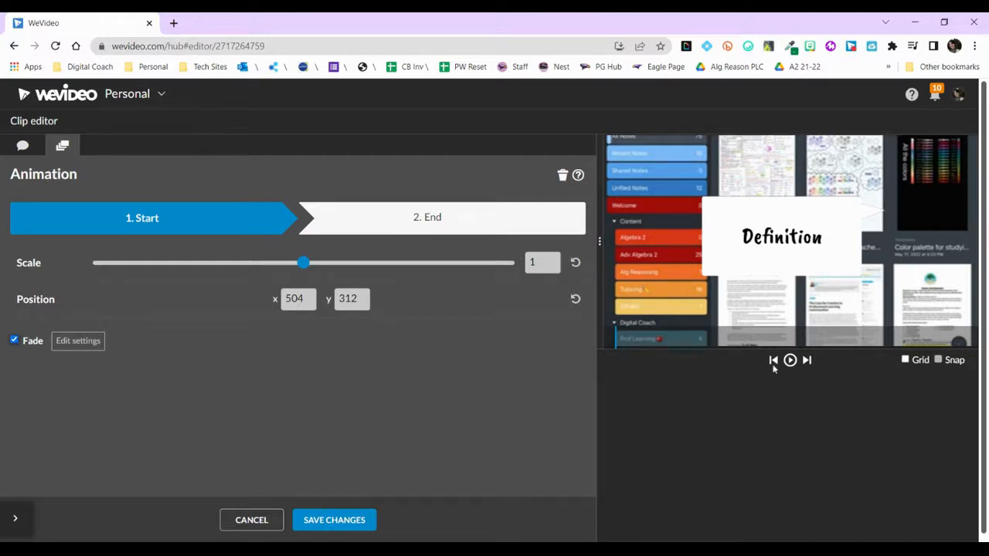
click(22, 146)
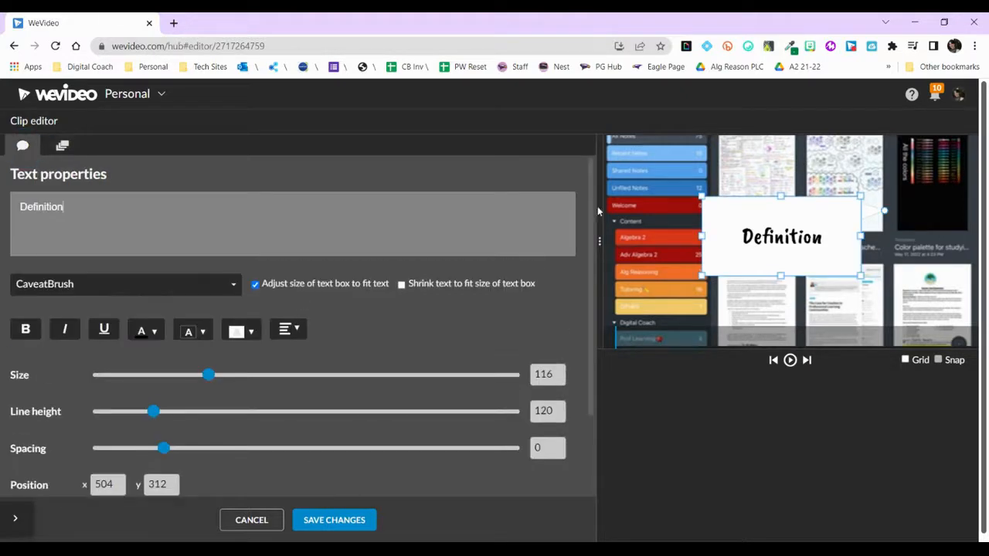
drag(755, 216, 796, 173)
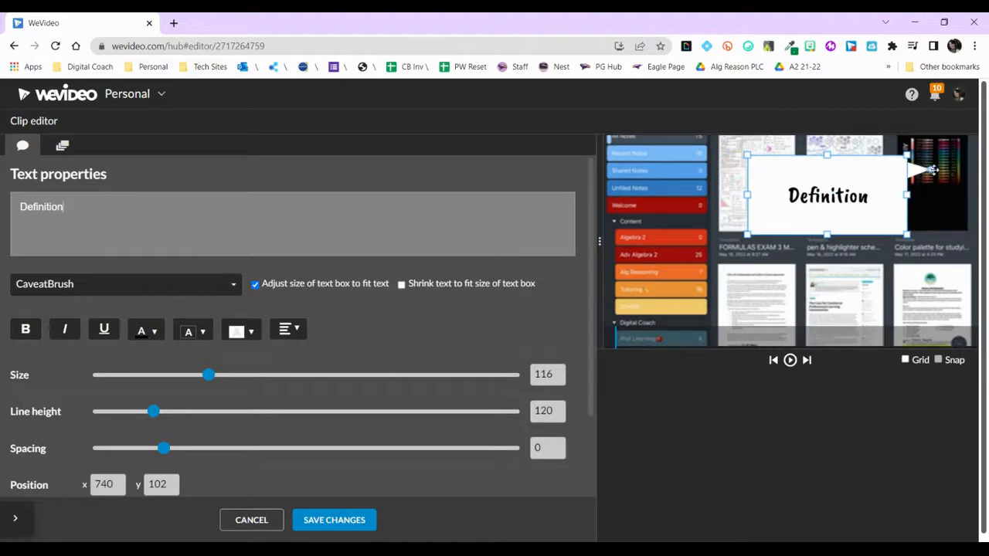
Aim the "Definition" callout's pointer lower beside the box, shrink the callout to start at about x 985, y 224, and save it
drag(935, 170, 925, 211)
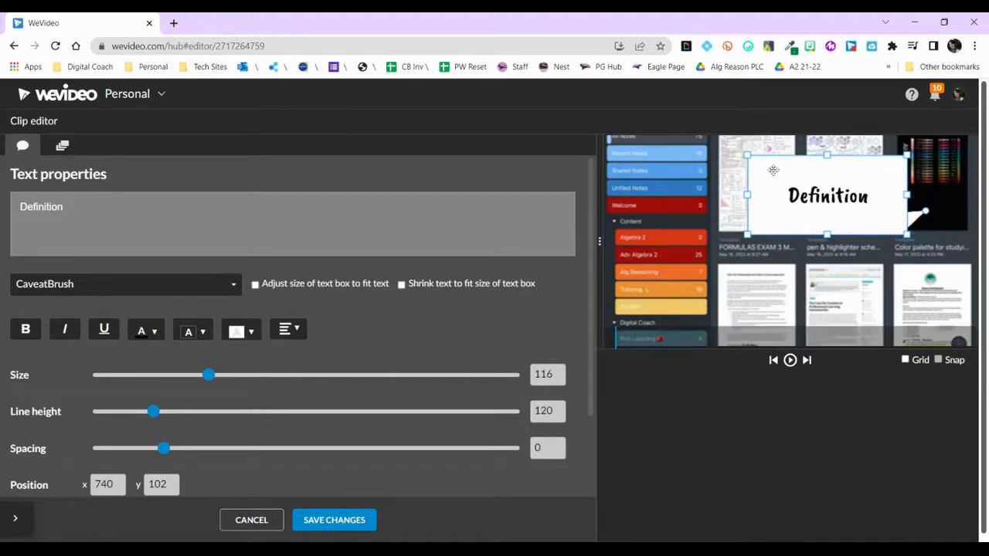
drag(749, 158, 796, 180)
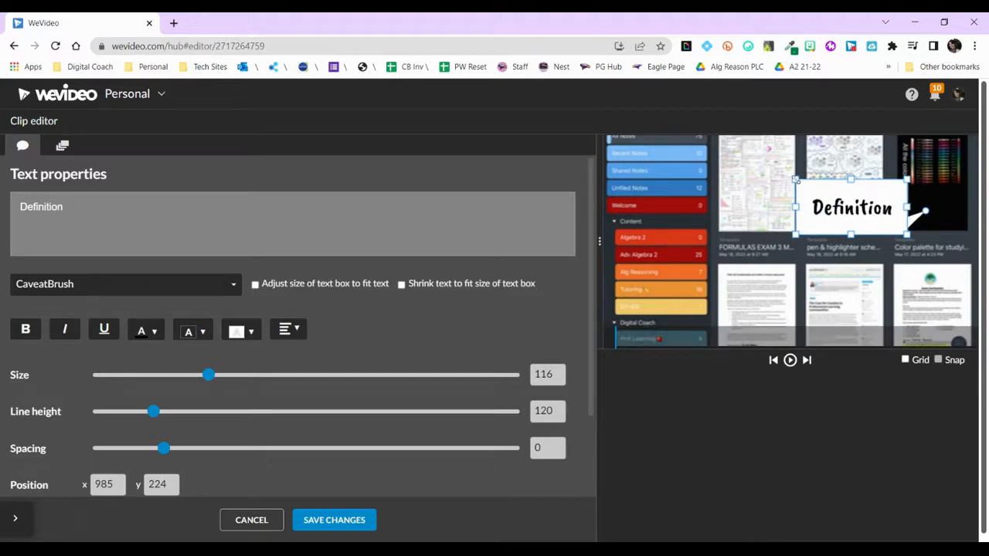
click(346, 522)
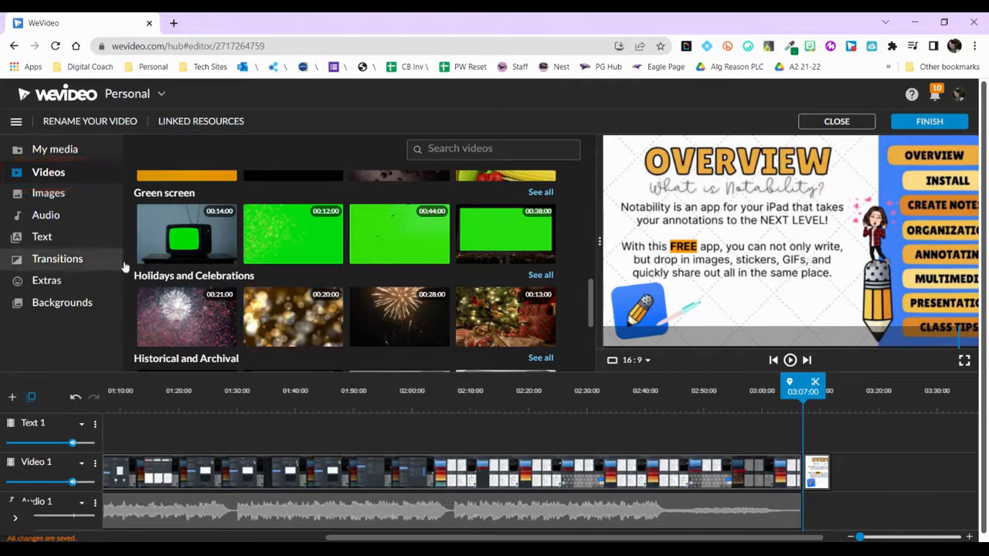
Place the 10-second laptop-on-desk clip from the Green screen videos on the Text 1 track above the closing Overview slide
click(539, 193)
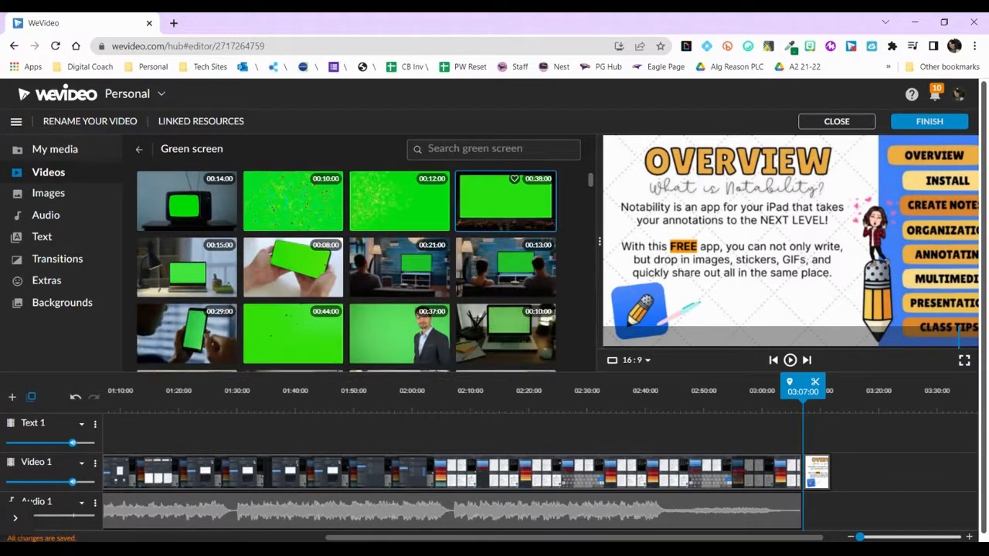
drag(804, 392, 818, 392)
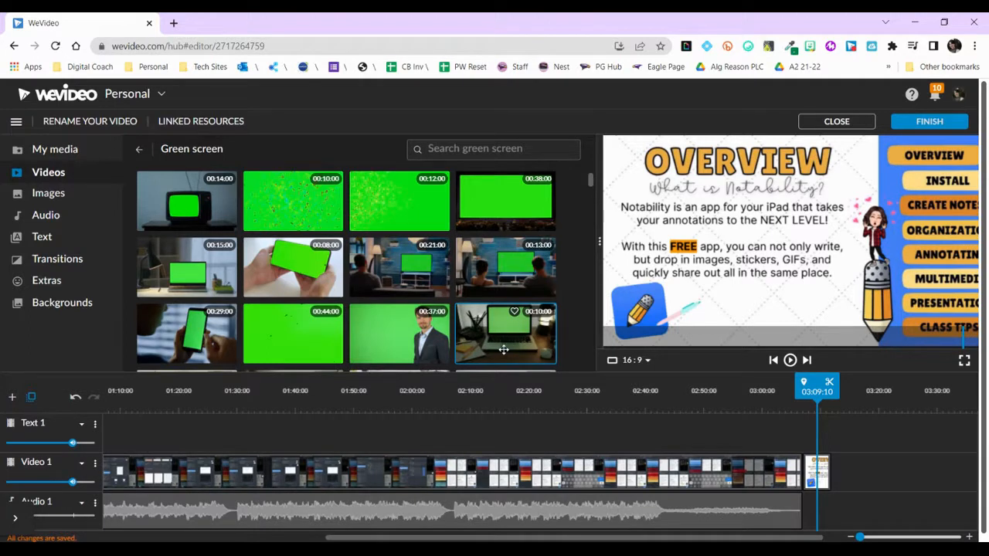
drag(504, 348, 829, 429)
drag(835, 393, 821, 392)
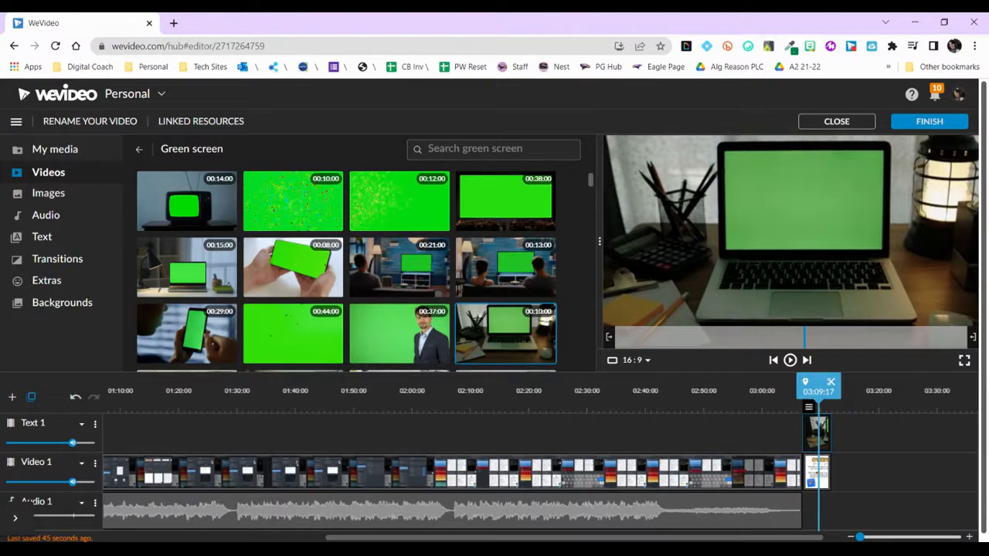
Key out the green 6ab45d of the laptop clip's screen with Color Keying and save the clip
double_click(818, 433)
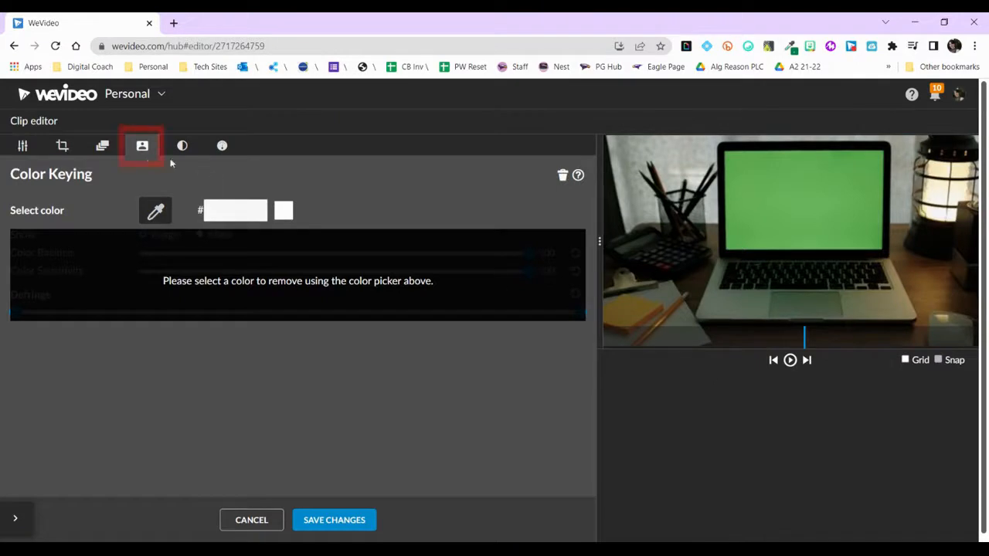
click(141, 149)
click(156, 214)
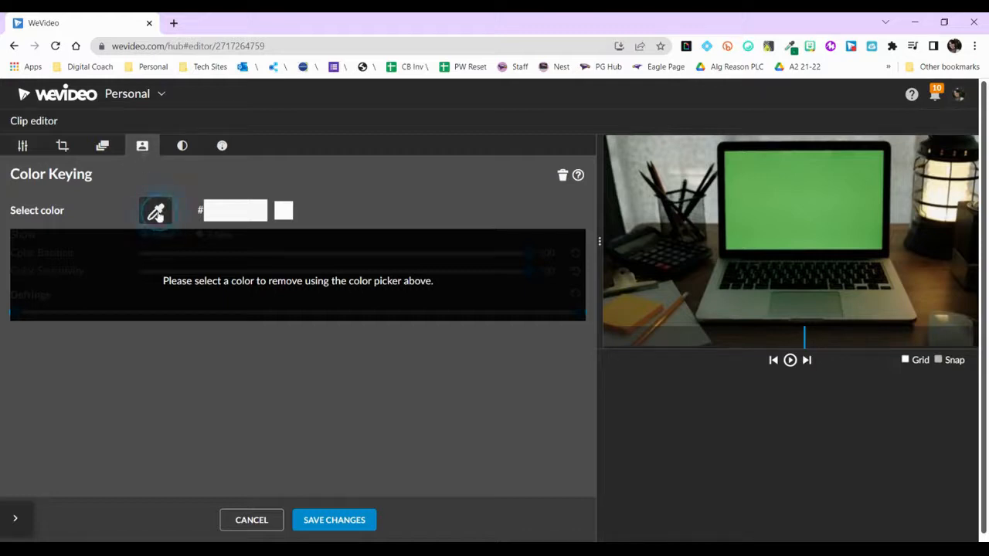
click(797, 203)
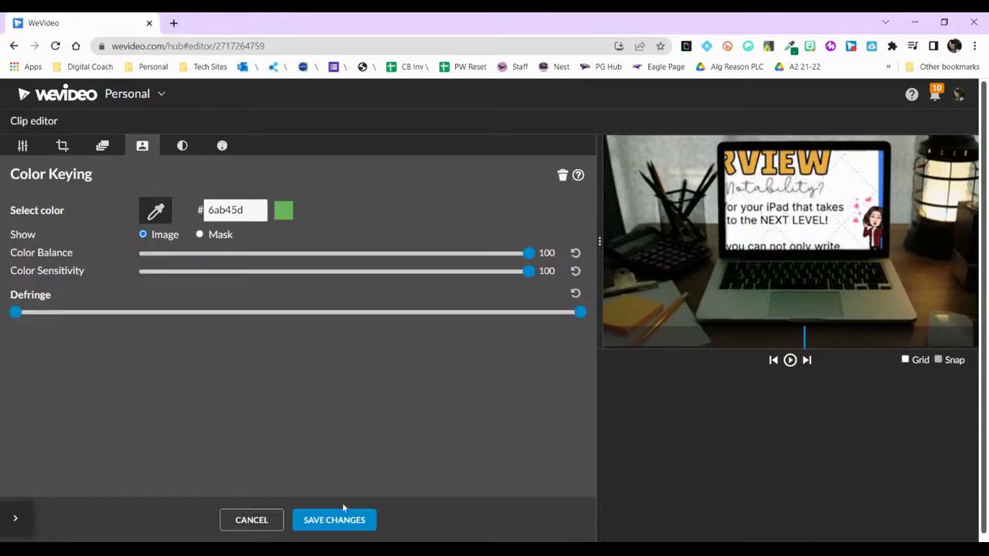
click(333, 523)
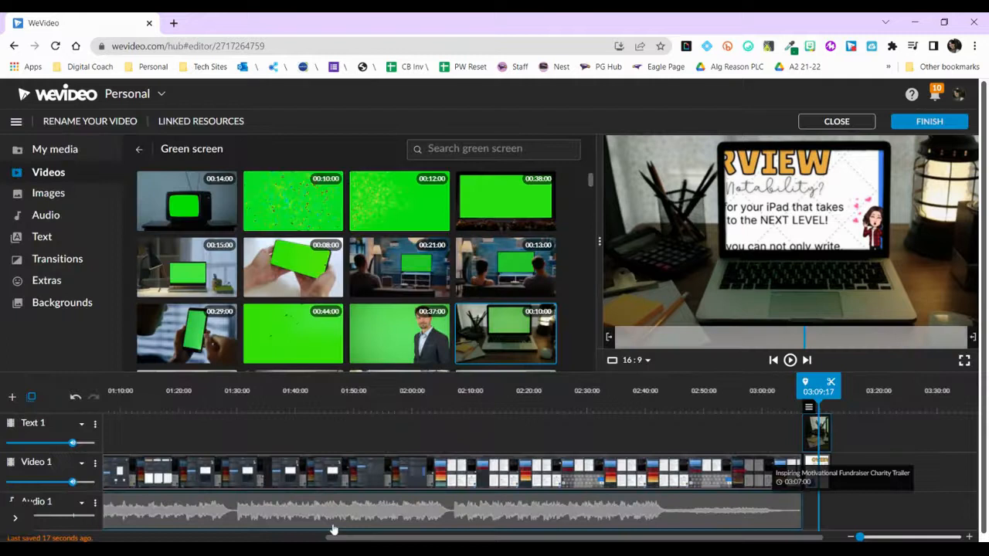
Scale the Overview slide to about 0.45 at about x 573, y 94 to fit the laptop screen, save it, and preview the result
drag(823, 392, 808, 392)
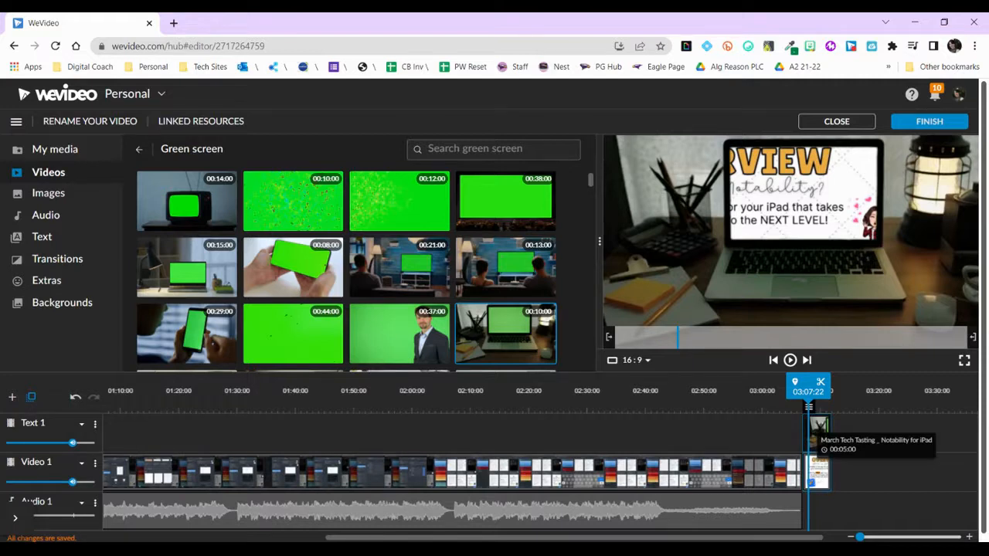
double_click(821, 486)
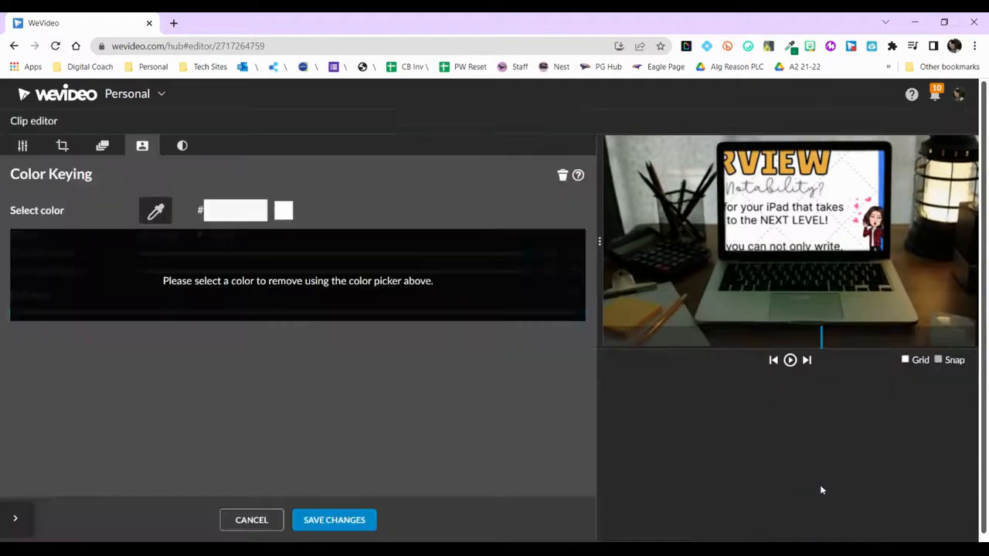
click(22, 145)
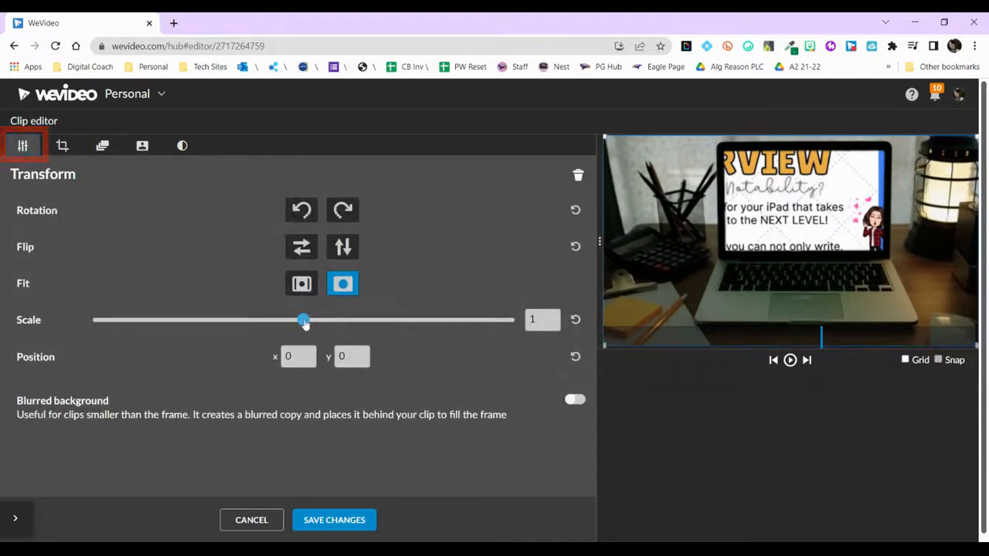
drag(304, 323, 197, 332)
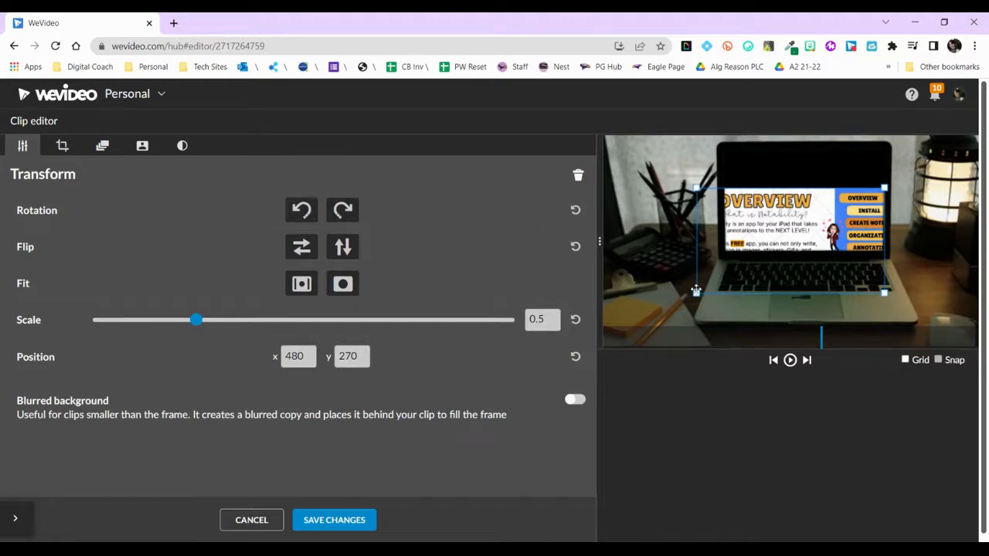
drag(759, 230, 781, 184)
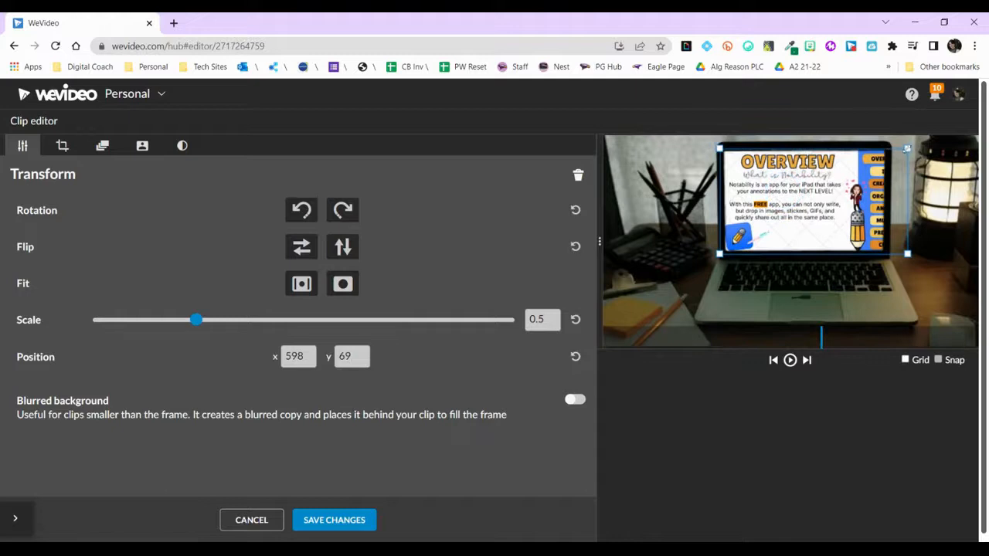
drag(910, 147, 893, 157)
drag(846, 193, 831, 194)
drag(880, 247, 884, 250)
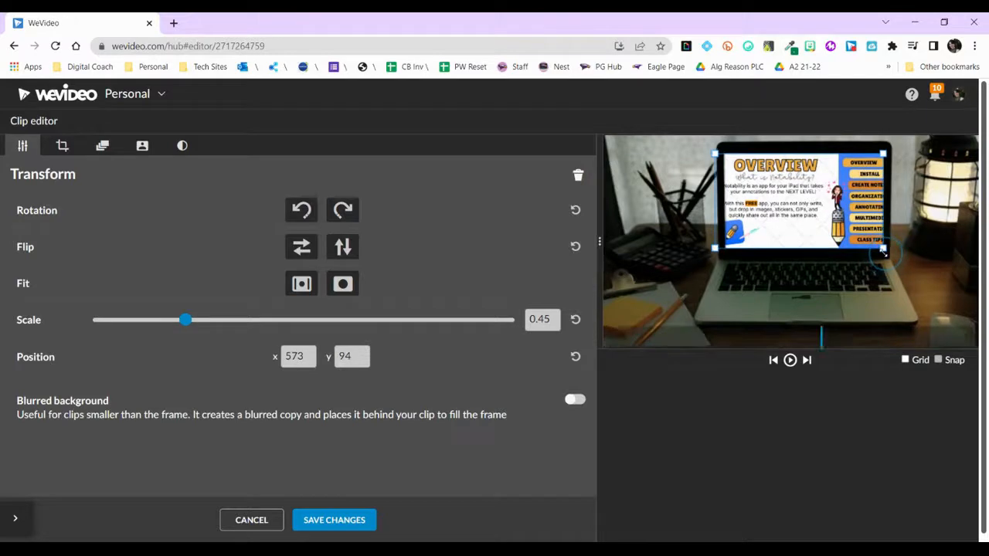
click(340, 524)
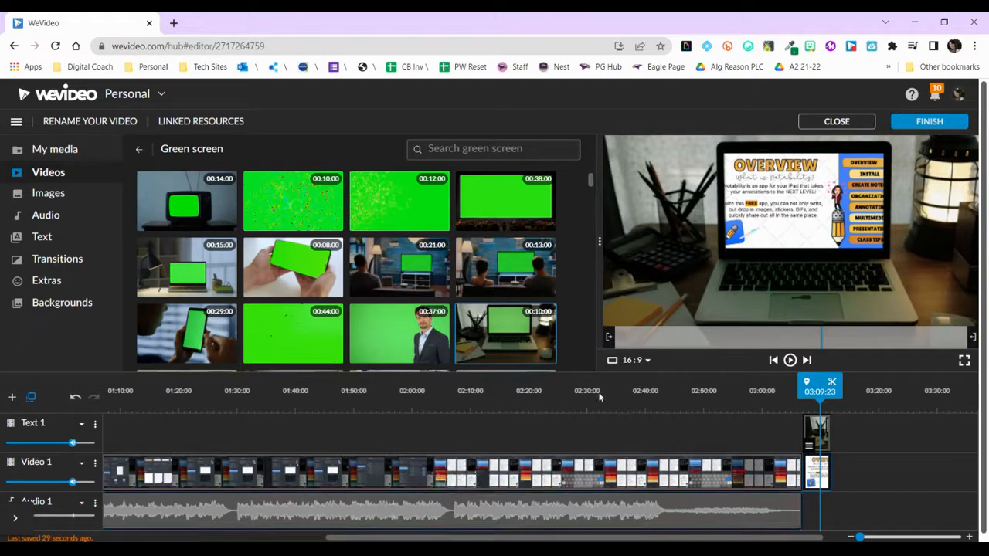
drag(823, 394, 816, 394)
key(space)
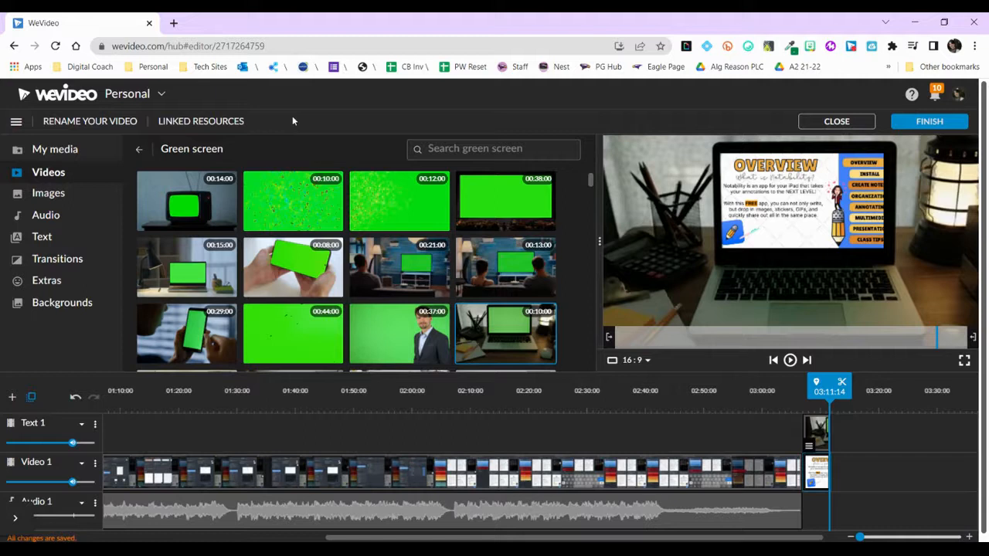
Examine the project menu and the name and status options for converting the edit into a template, leaving the edit unconverted
click(16, 122)
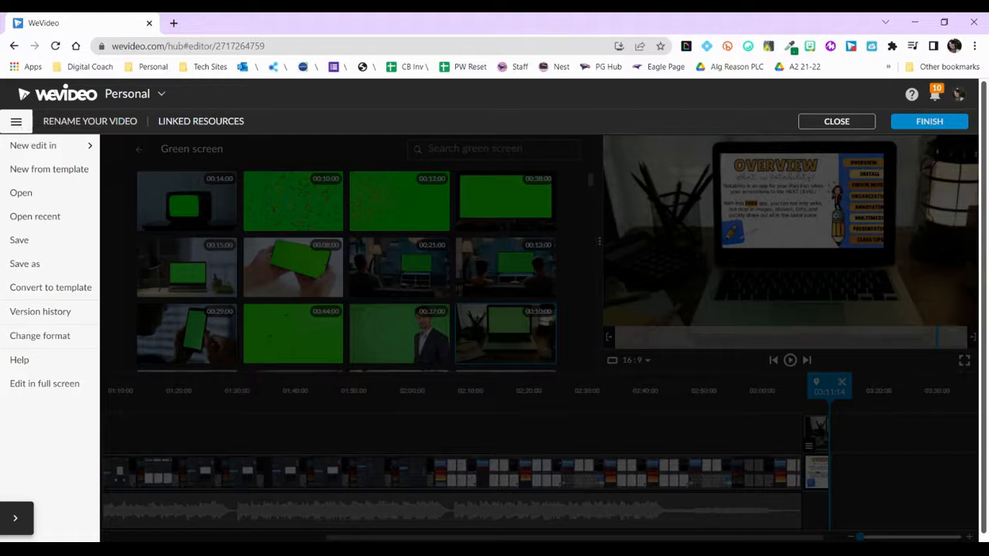
mouse_move(63, 152)
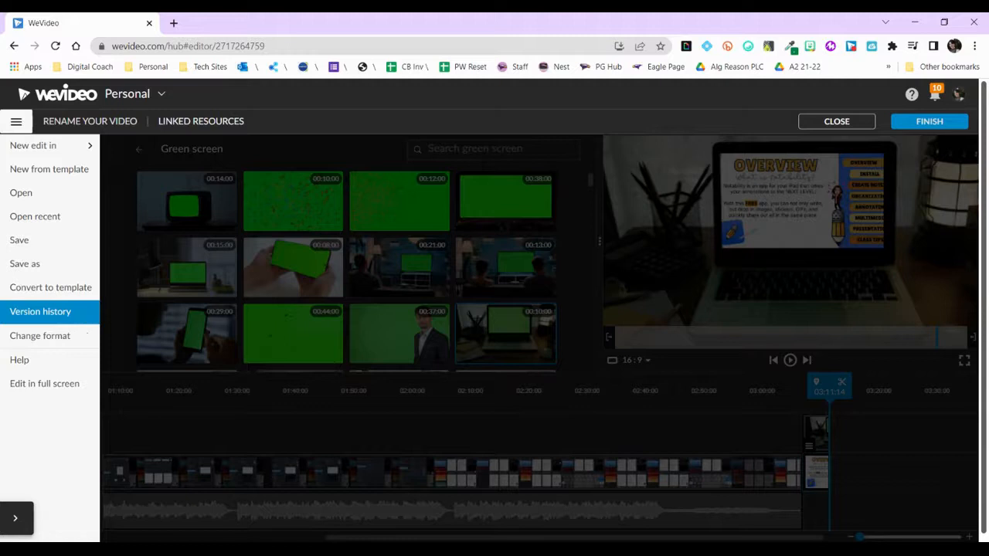
click(51, 287)
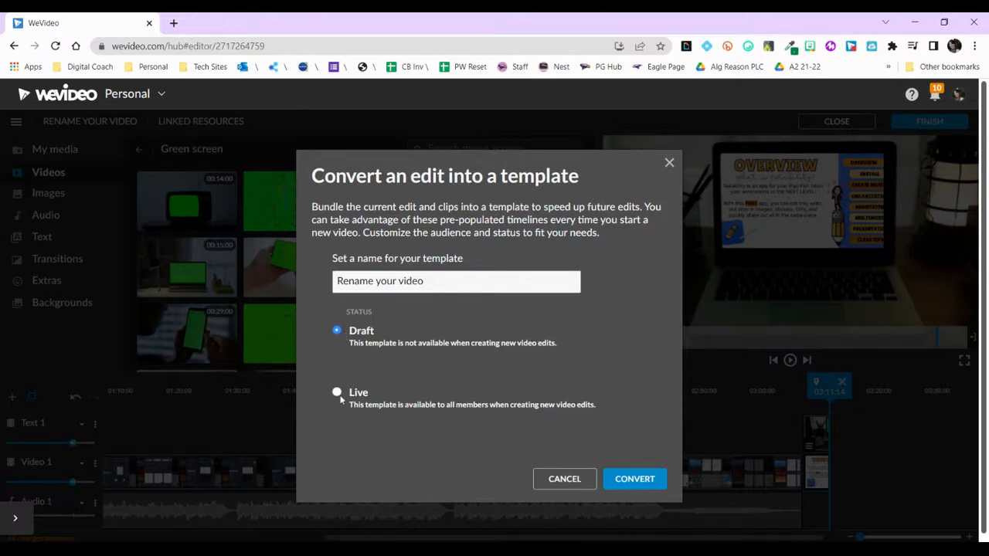
click(568, 479)
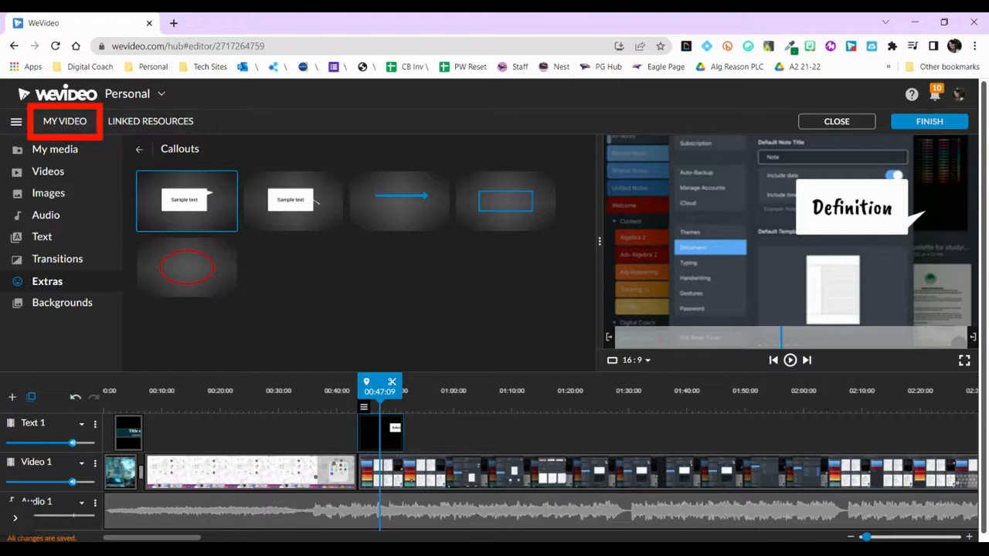
Rename the video as "Rename your video"
click(65, 122)
triple_click(433, 320)
text(Rename your video)
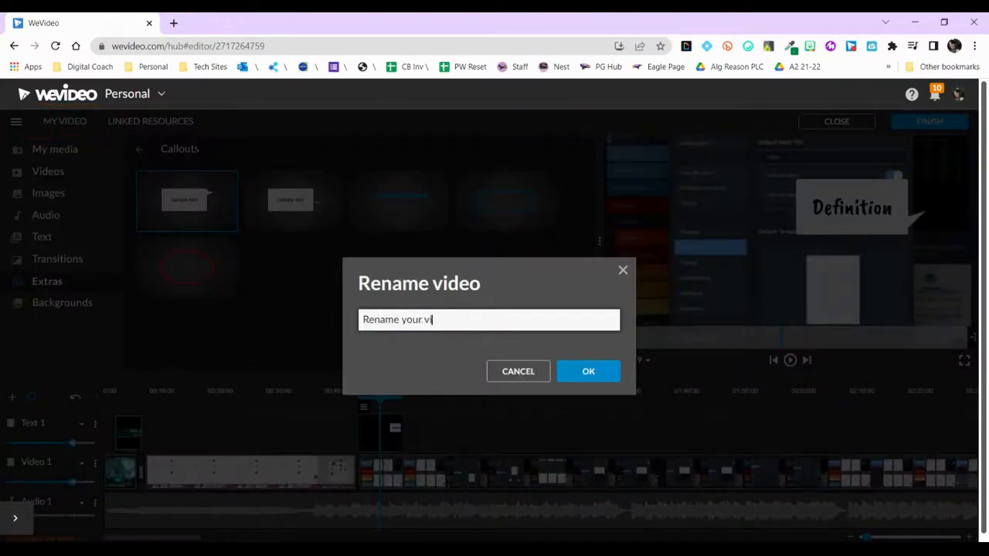
click(591, 374)
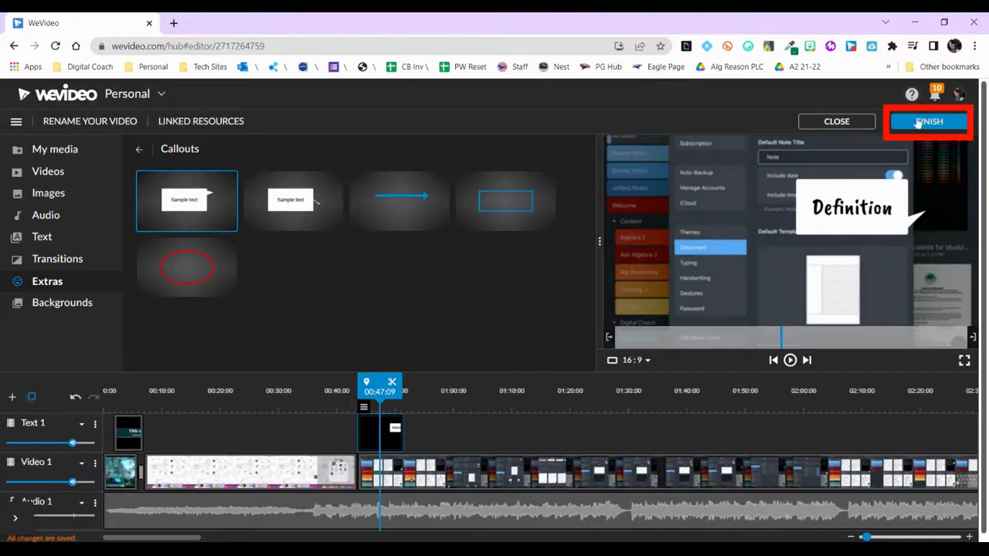
Set up the finished video's export with the second thumbnail and SD 852x480 resolution, and mark the export as public
click(932, 123)
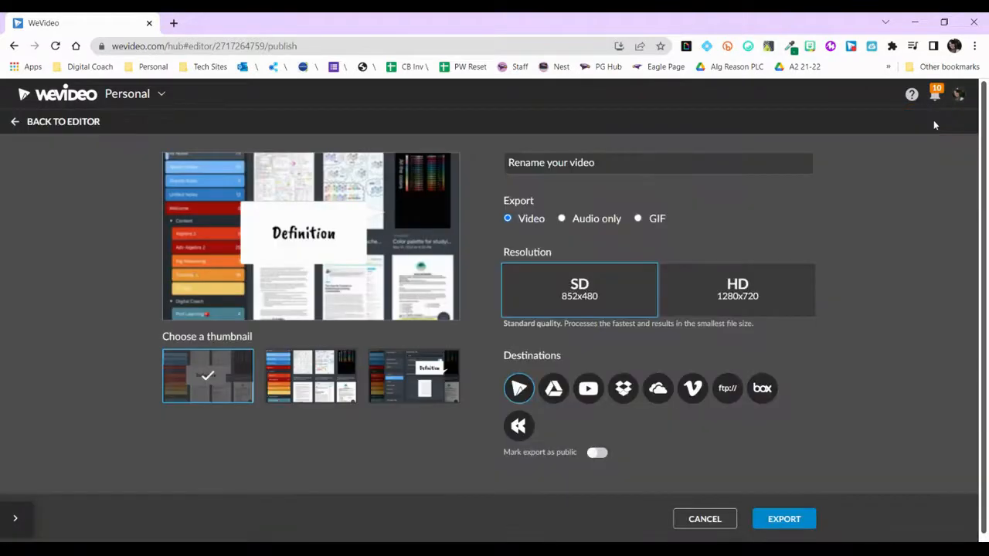
click(329, 391)
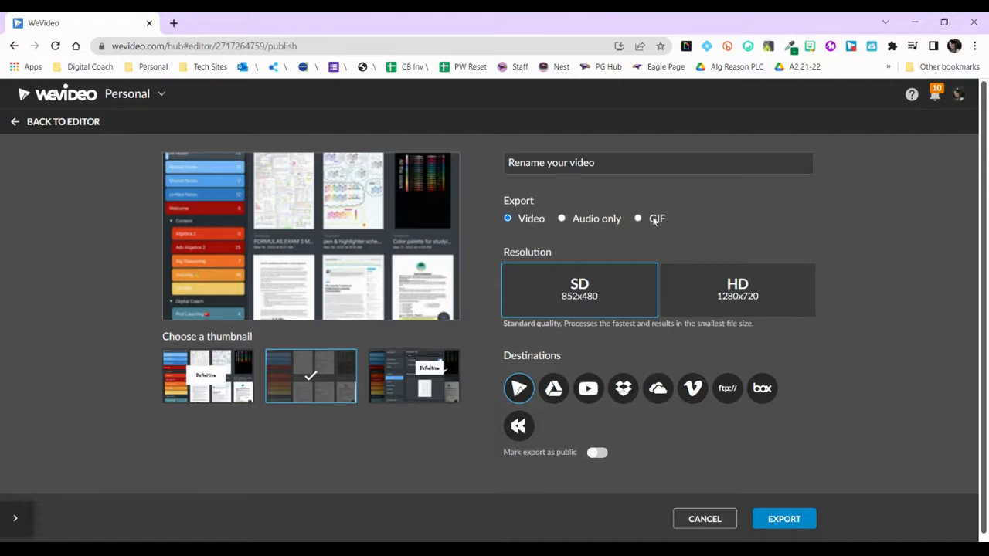
click(738, 312)
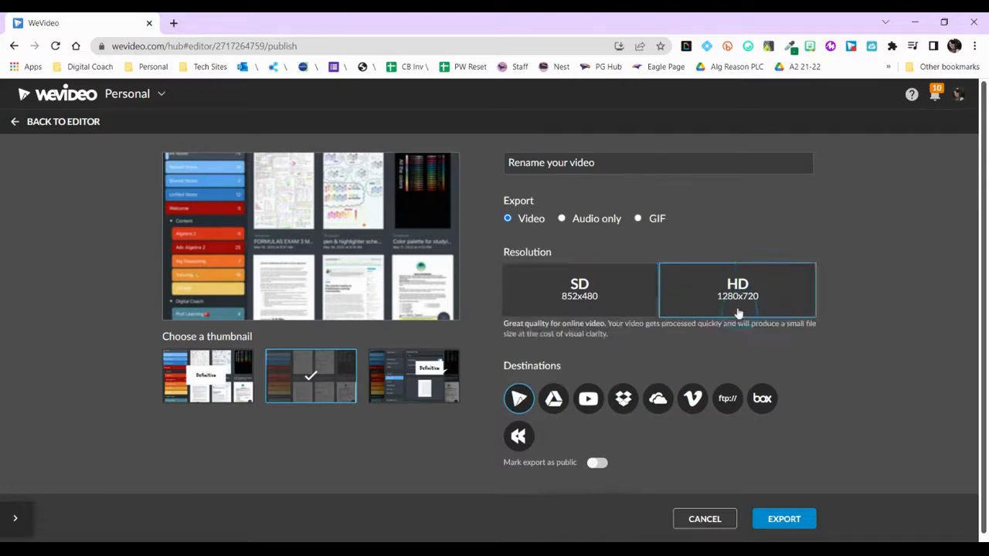
click(609, 308)
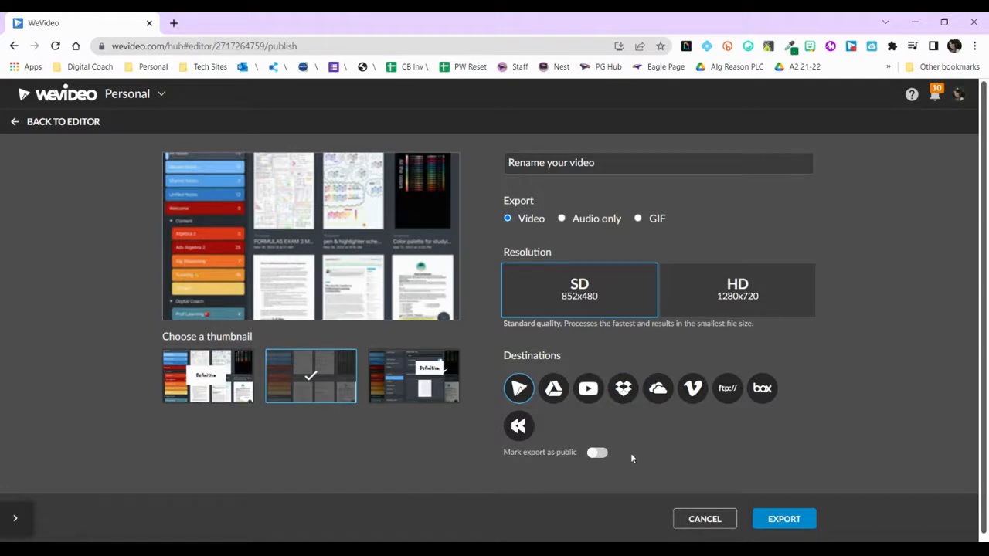
click(599, 454)
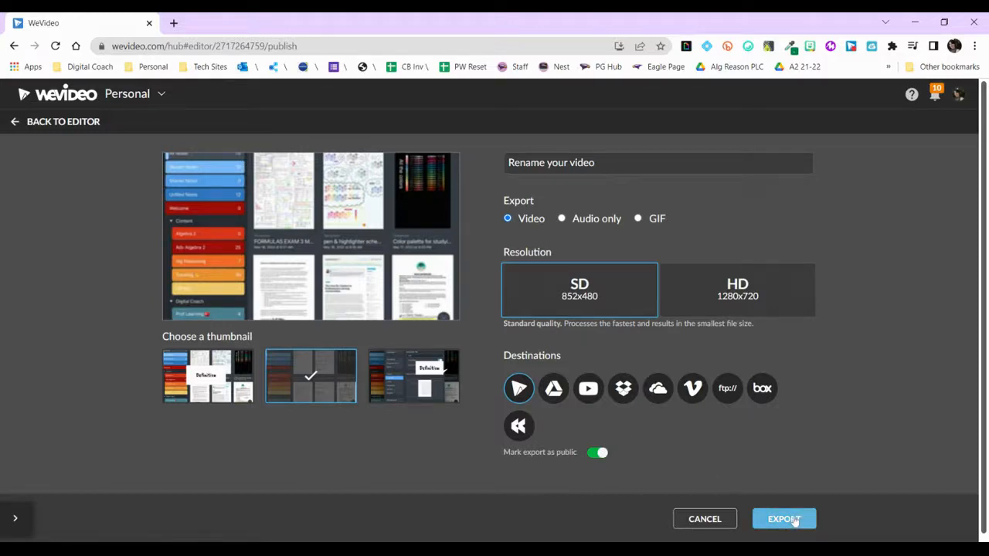
Review the list of exports and the options for the Notability (COMPLETE TUTORIAL) export, and return to the home dashboard
click(14, 125)
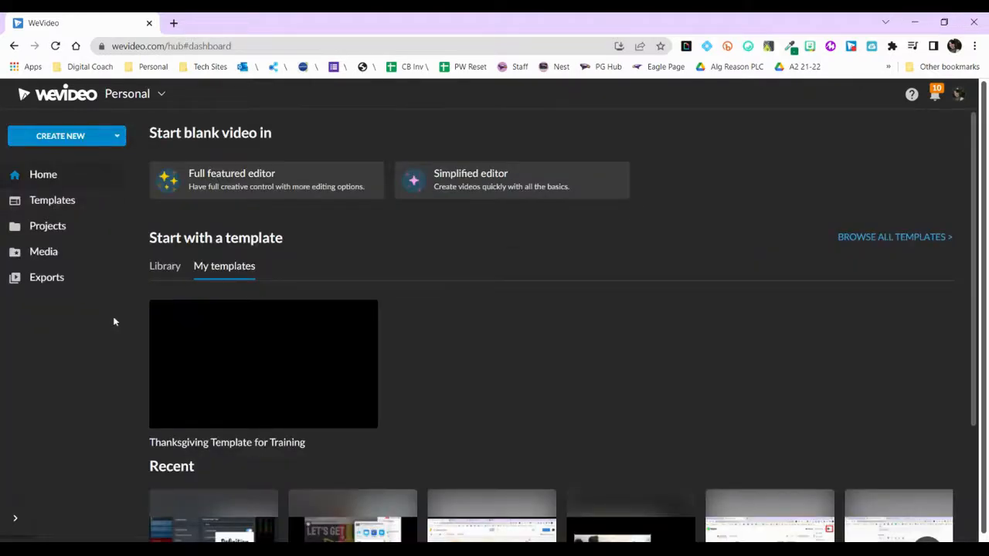
click(57, 280)
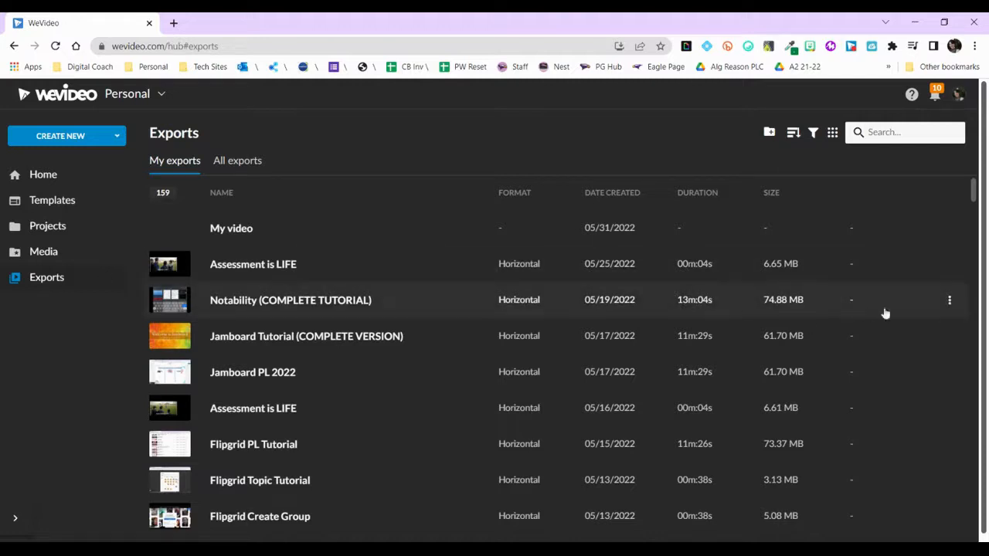
click(950, 300)
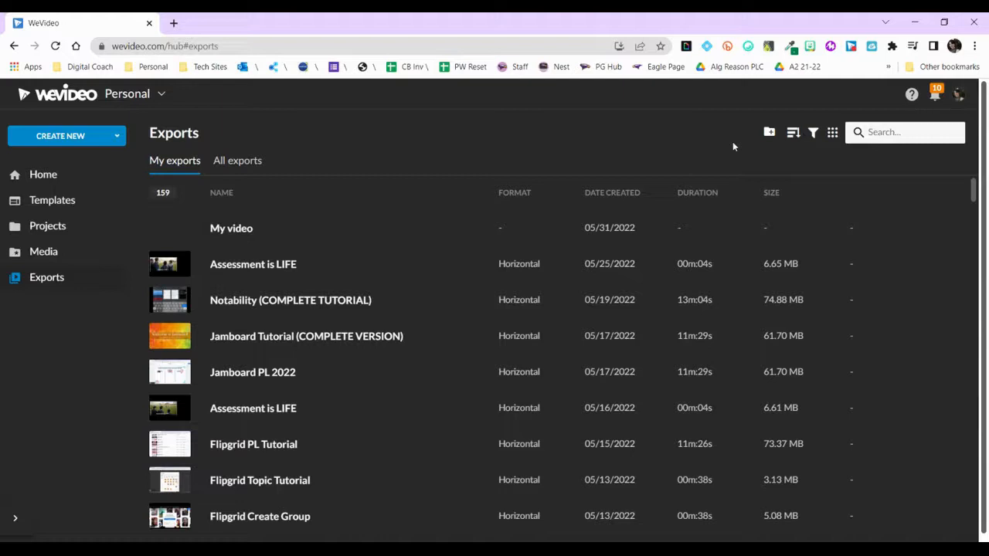
click(43, 176)
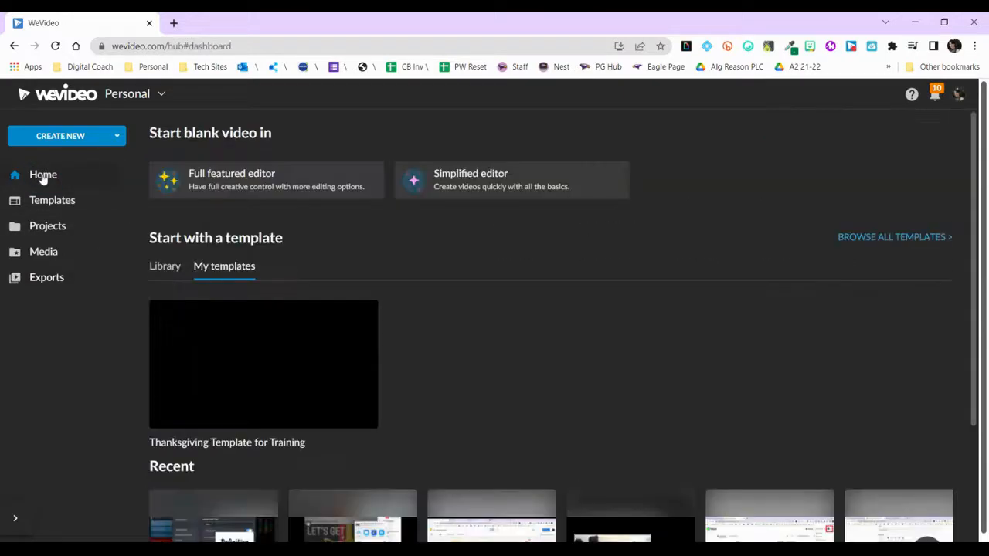